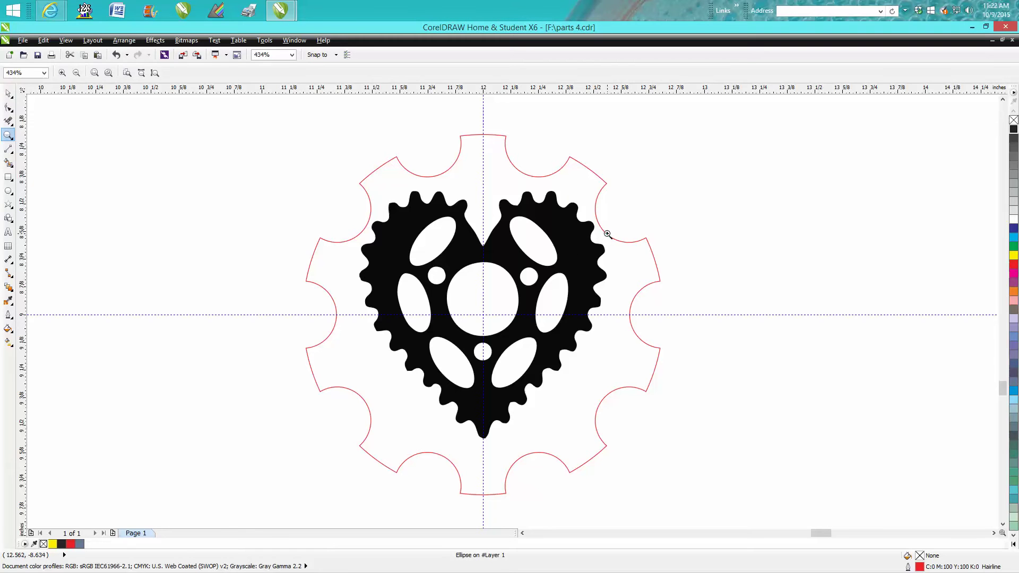
Step: Try moving the red gear outline to the right, then undo so it stays centred on the heart
click(9, 94)
click(621, 245)
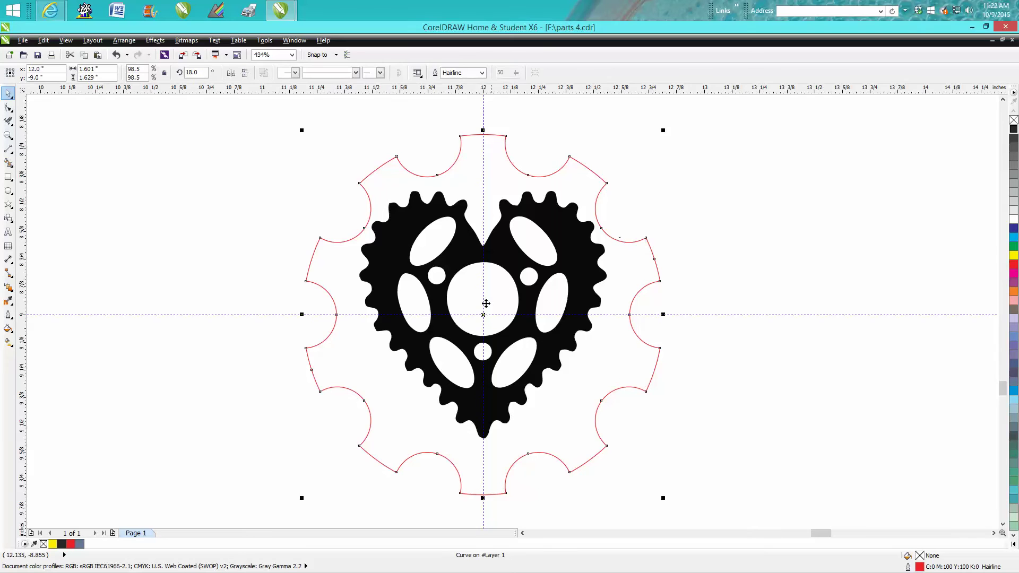
drag(490, 313, 668, 281)
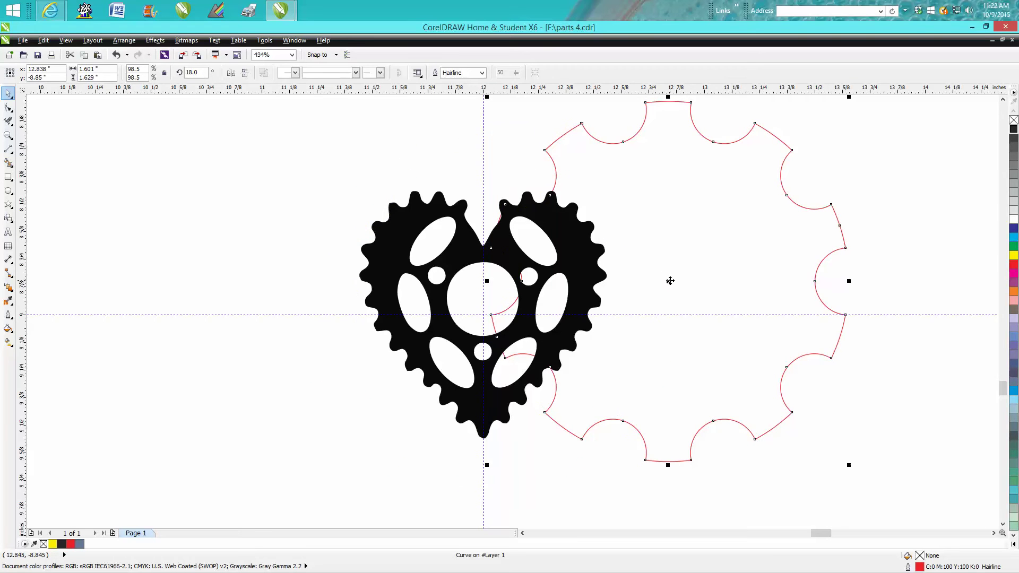
key(ctrl+z)
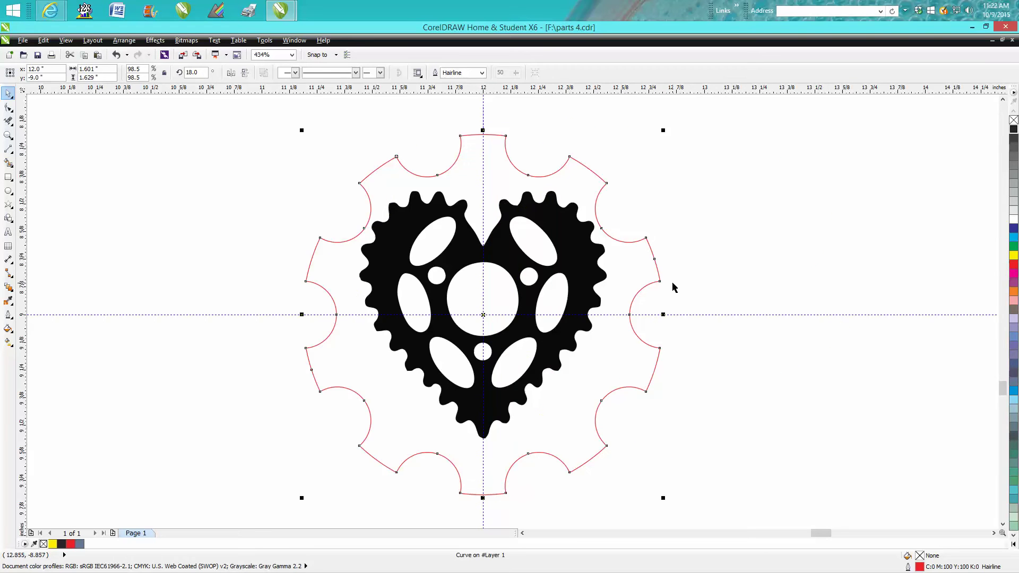
click(483, 116)
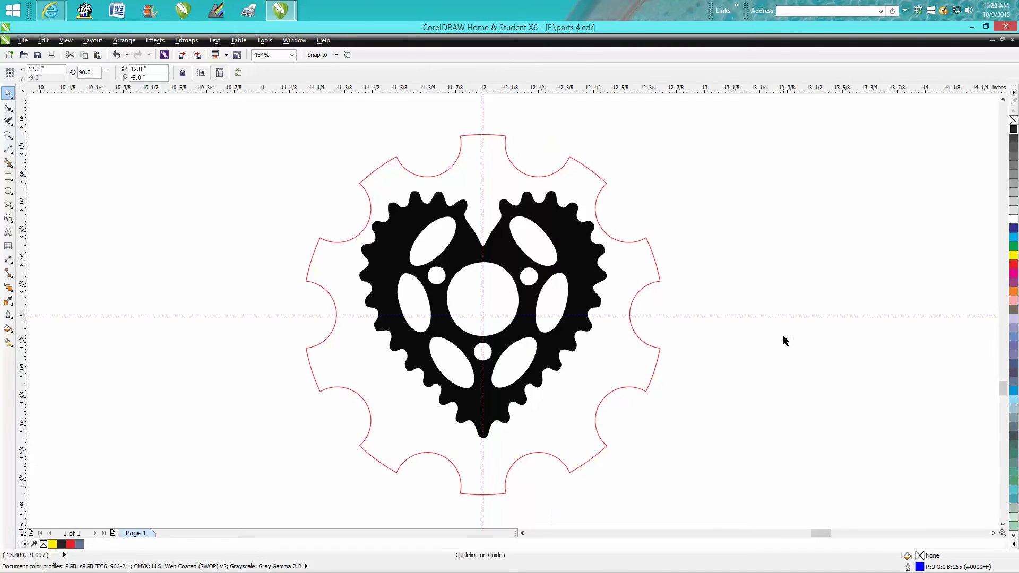
Step: Shift the black heart sprocket slightly lower and select it together with the gear outline
click(587, 264)
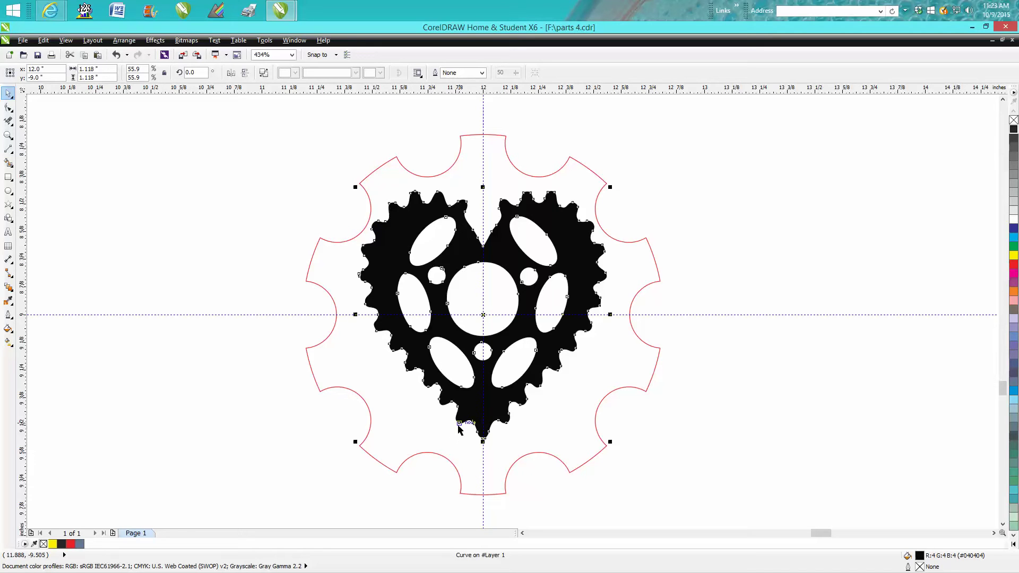
click(508, 269)
drag(503, 315, 503, 315)
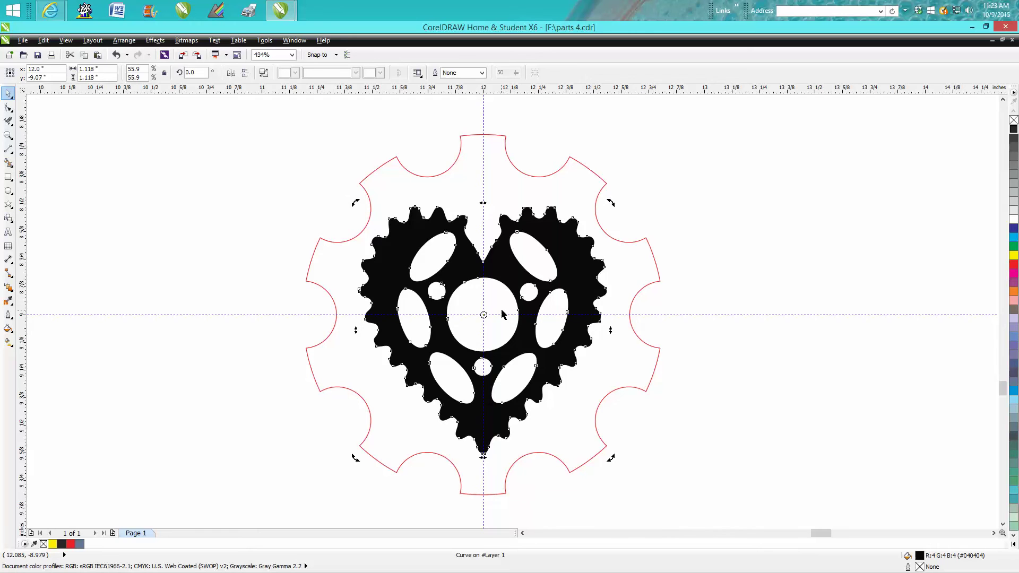
drag(259, 128, 718, 517)
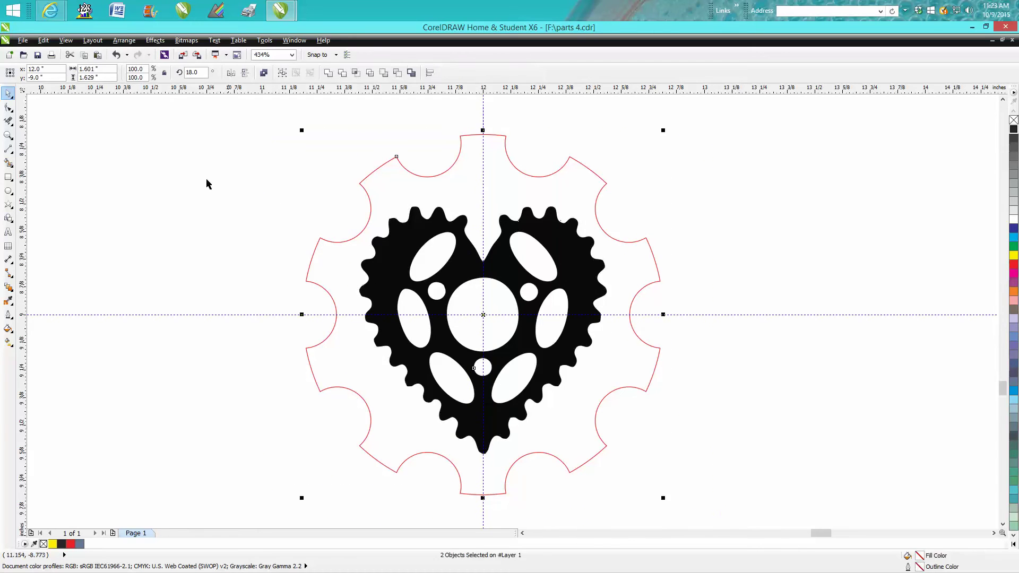
Step: Group the heart sprocket with its gear outline and move the group to the upper left
click(124, 40)
click(137, 108)
scroll(189, 195, down, 2)
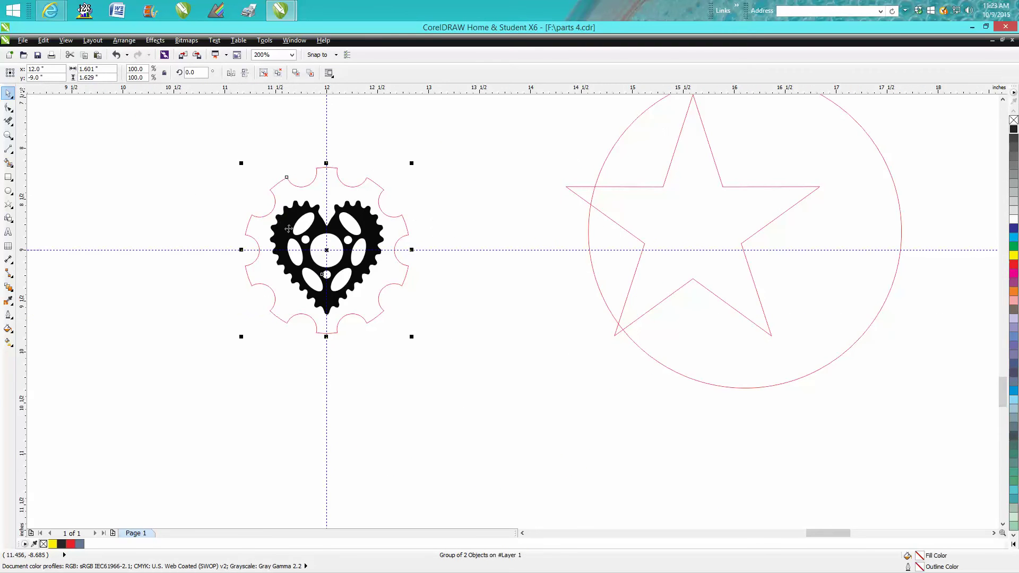
mouse_move(294, 248)
mouse_down()
mouse_move(116, 209)
mouse_move(69, 133)
mouse_up()
scroll(120, 255, down, 1)
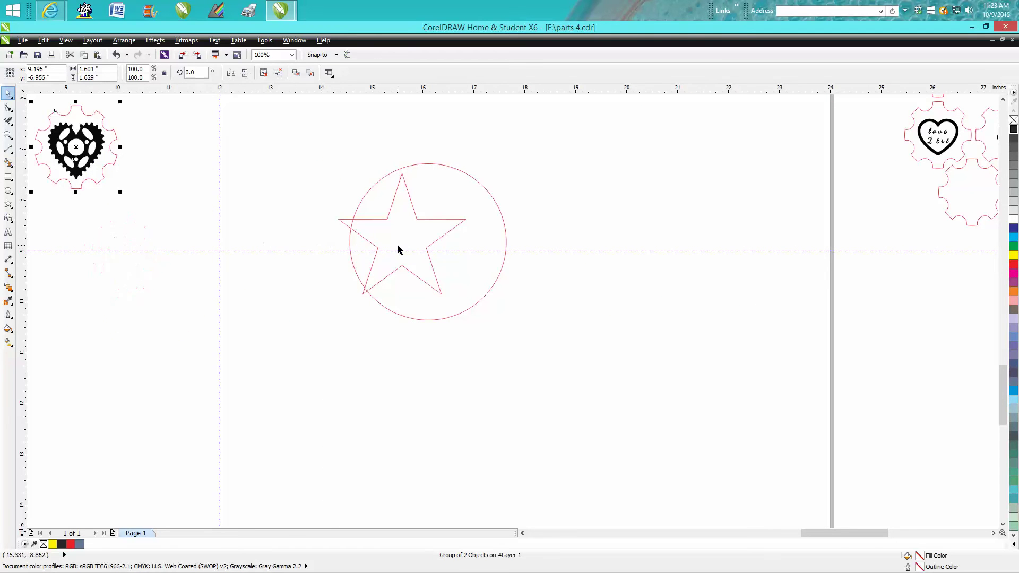
Step: Delete and restore the red circle, centring it on the guideline crossing
click(383, 309)
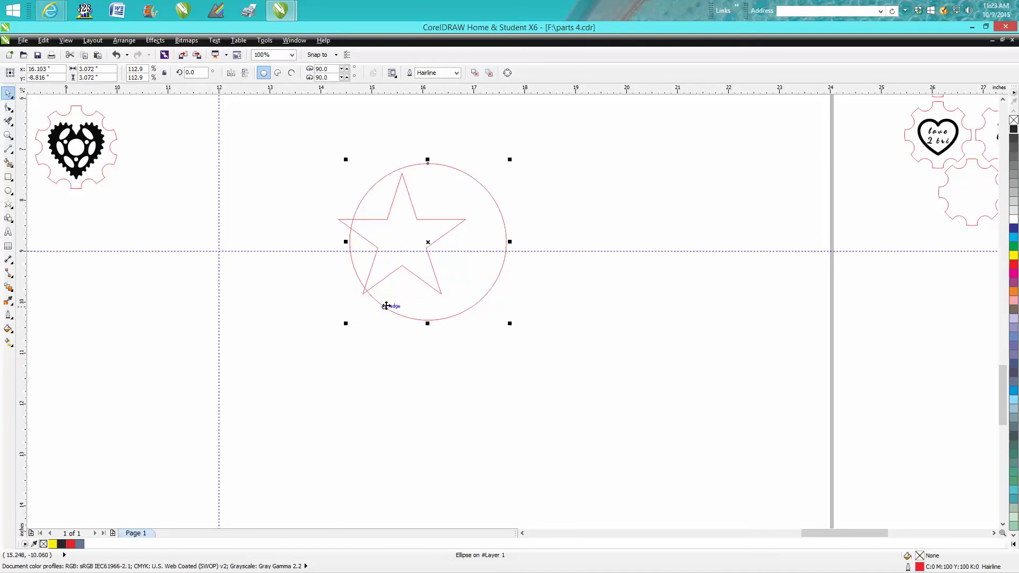
key(Delete)
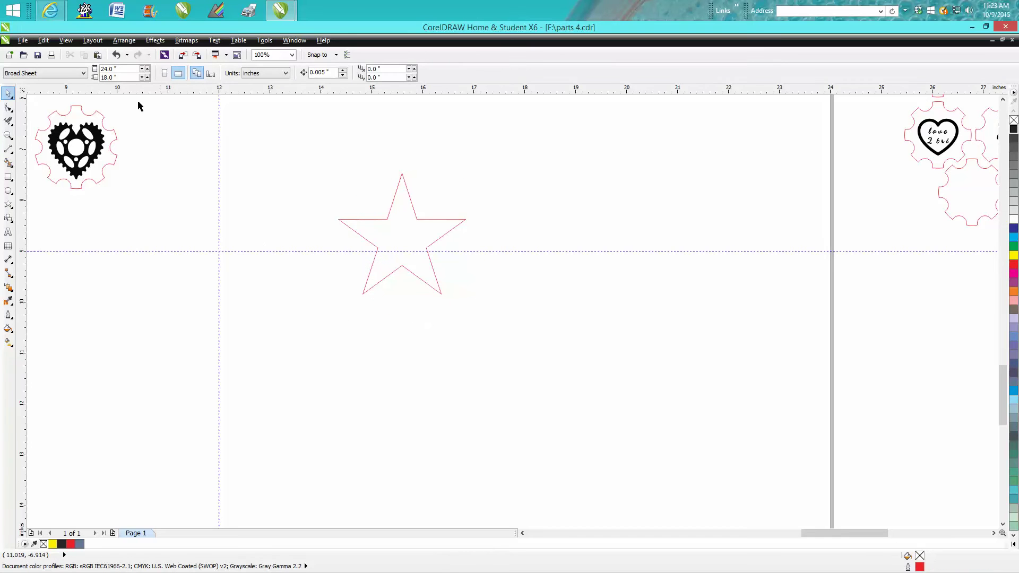
click(115, 54)
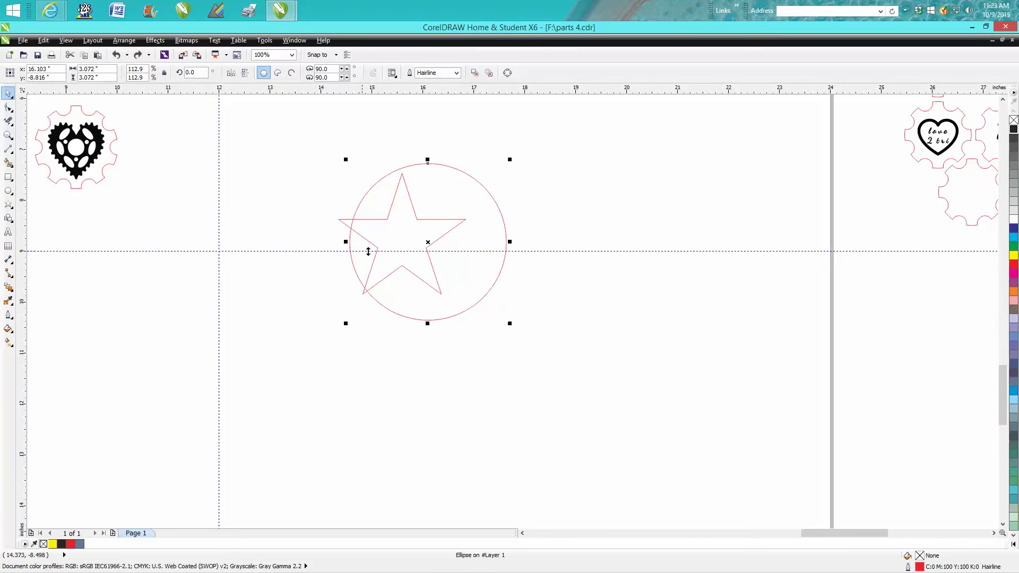
key(ctrl+z)
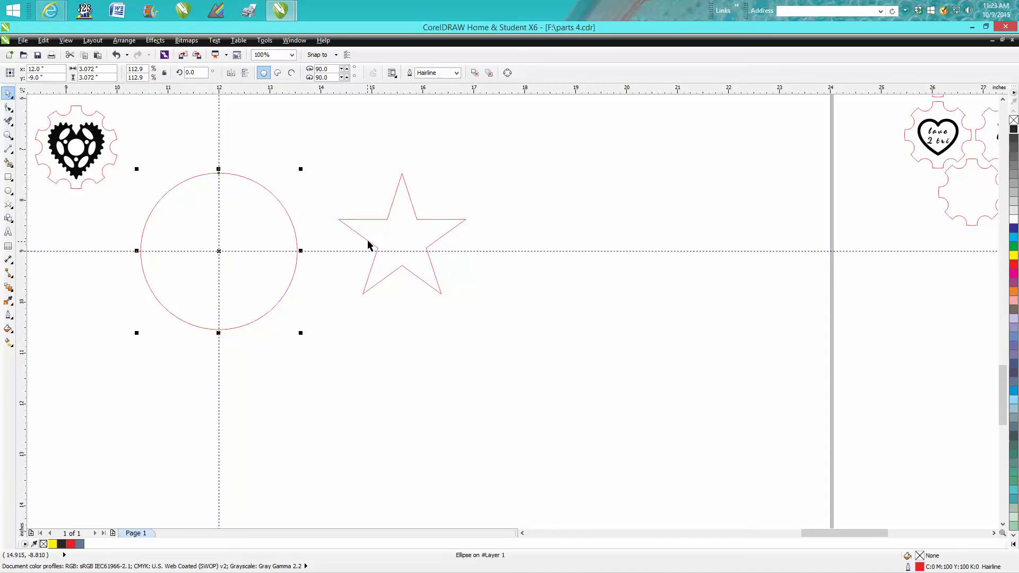
click(369, 245)
Step: Centre the star on the guideline crossing and zoom in on the star and circle
key(p)
click(9, 136)
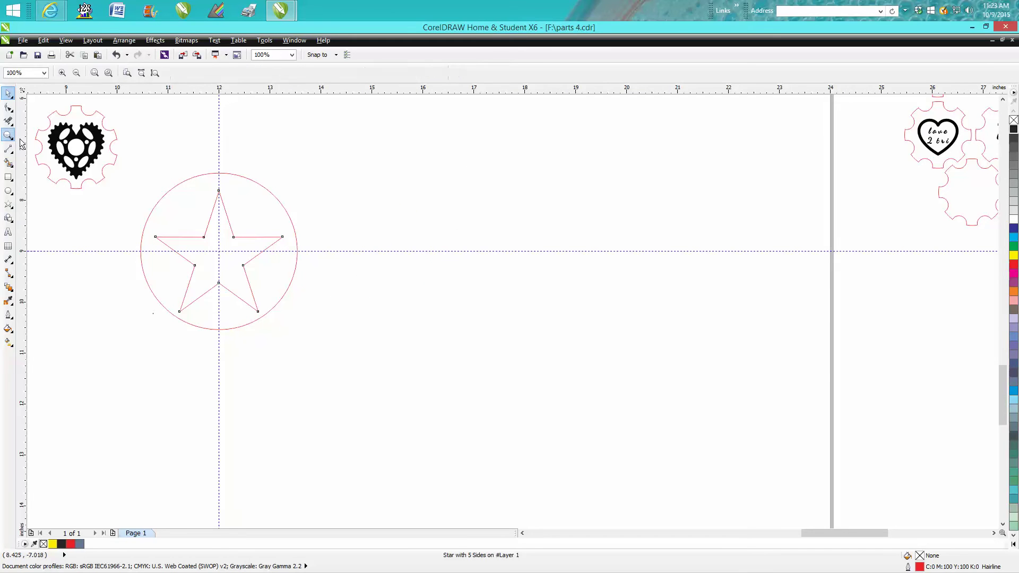
drag(114, 164, 375, 349)
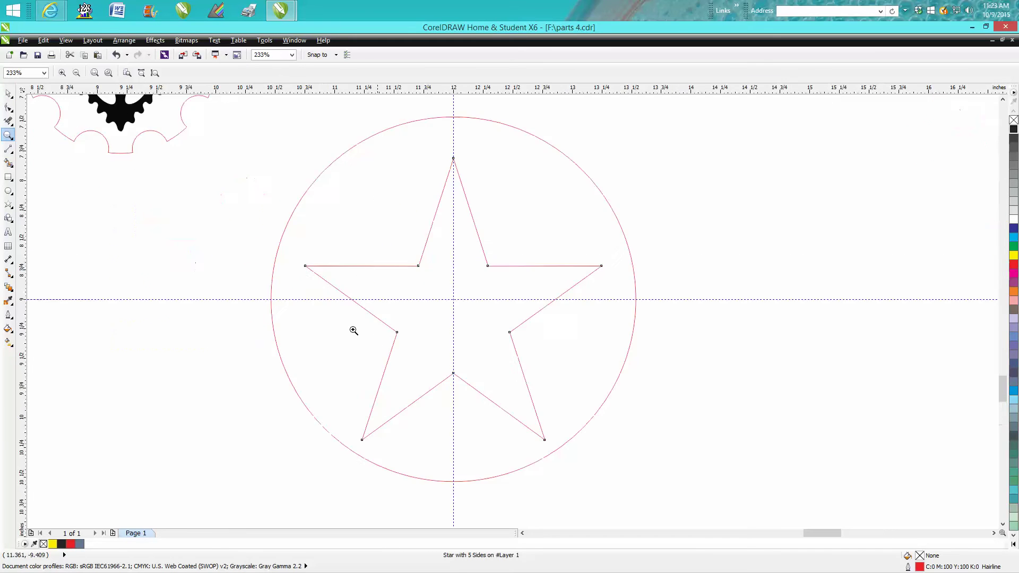
click(8, 94)
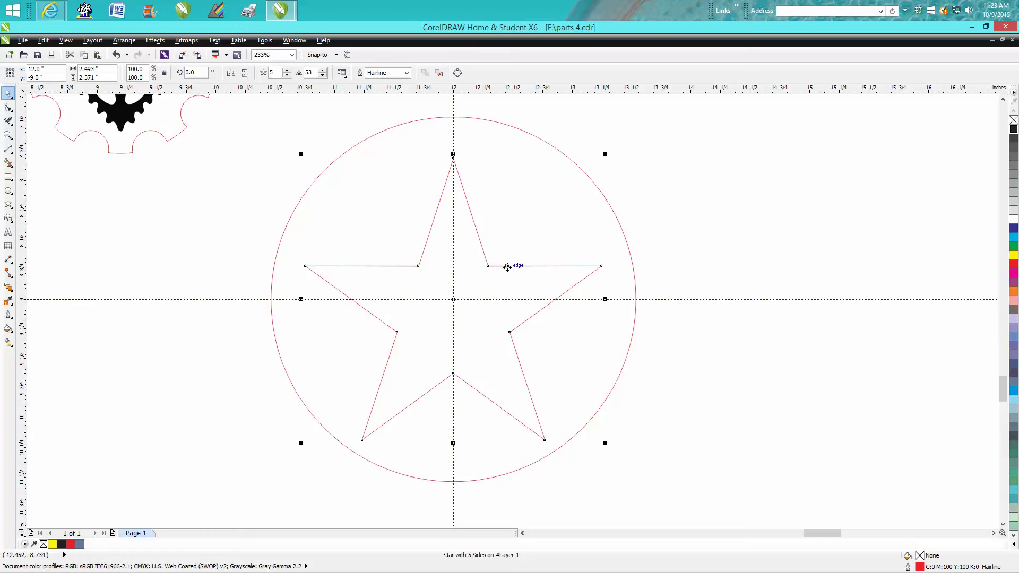
click(507, 267)
click(10, 150)
Step: Draw five 2-point lines joining each star tip to its opposite inner corner
click(12, 156)
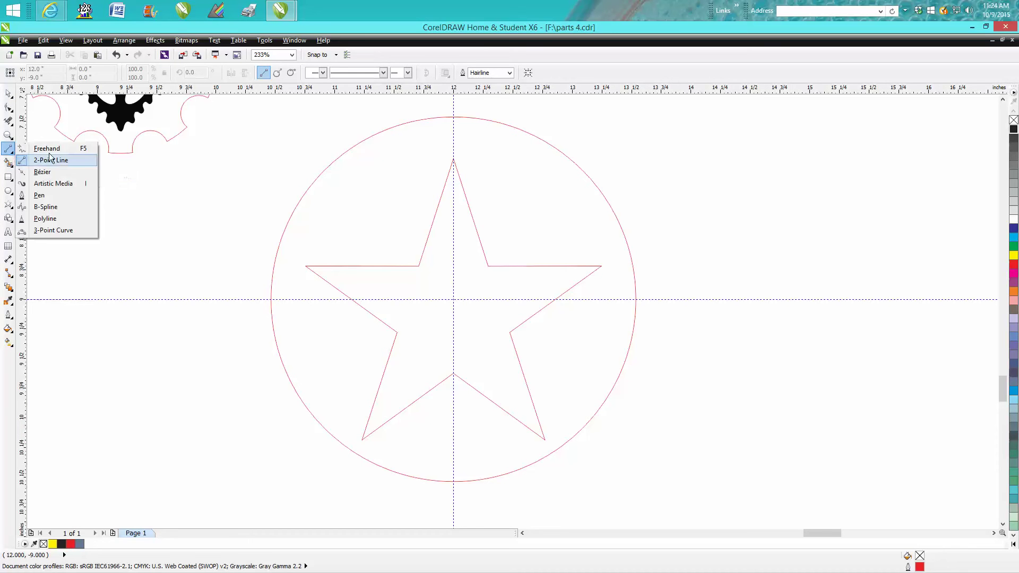
click(53, 163)
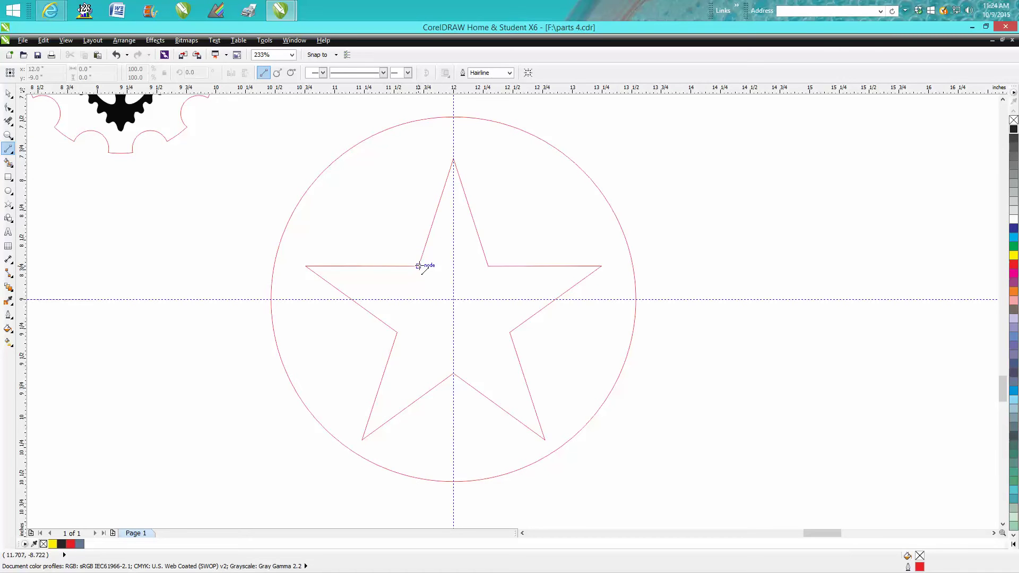
drag(420, 266, 546, 438)
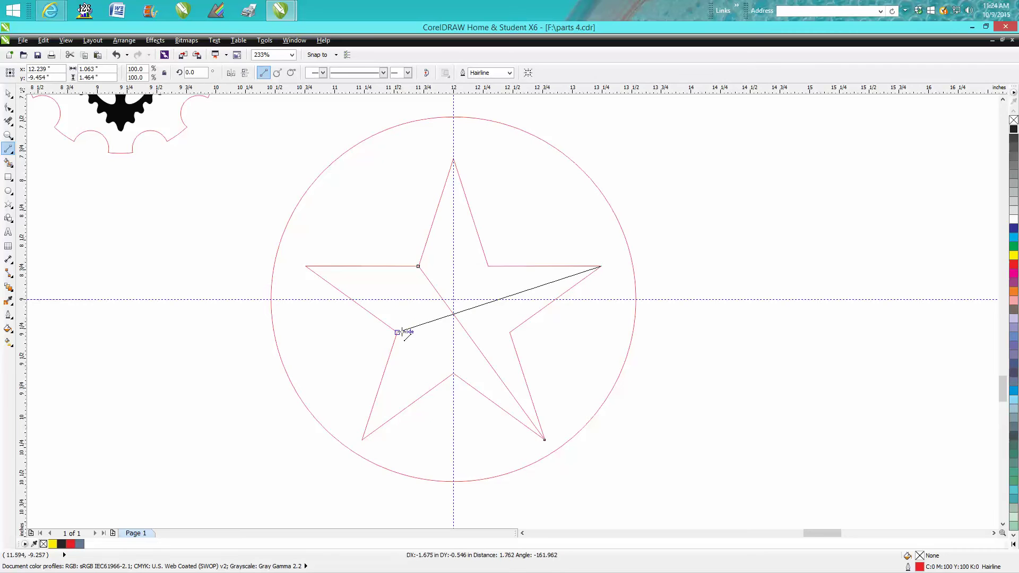
drag(602, 266, 396, 333)
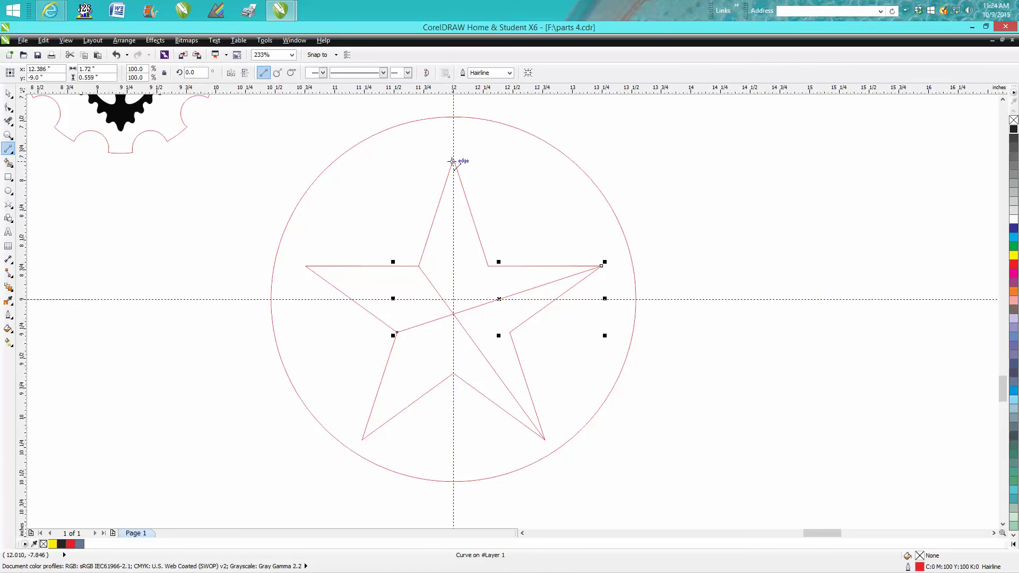
mouse_move(453, 163)
mouse_down()
mouse_move(462, 262)
mouse_move(454, 378)
mouse_up()
drag(512, 334, 306, 265)
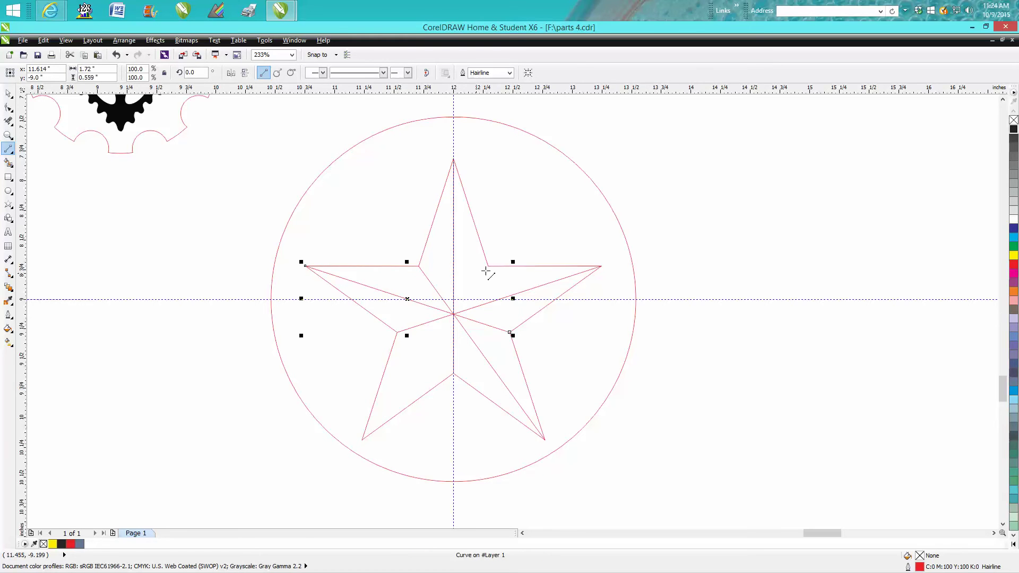
drag(488, 266, 363, 440)
click(9, 97)
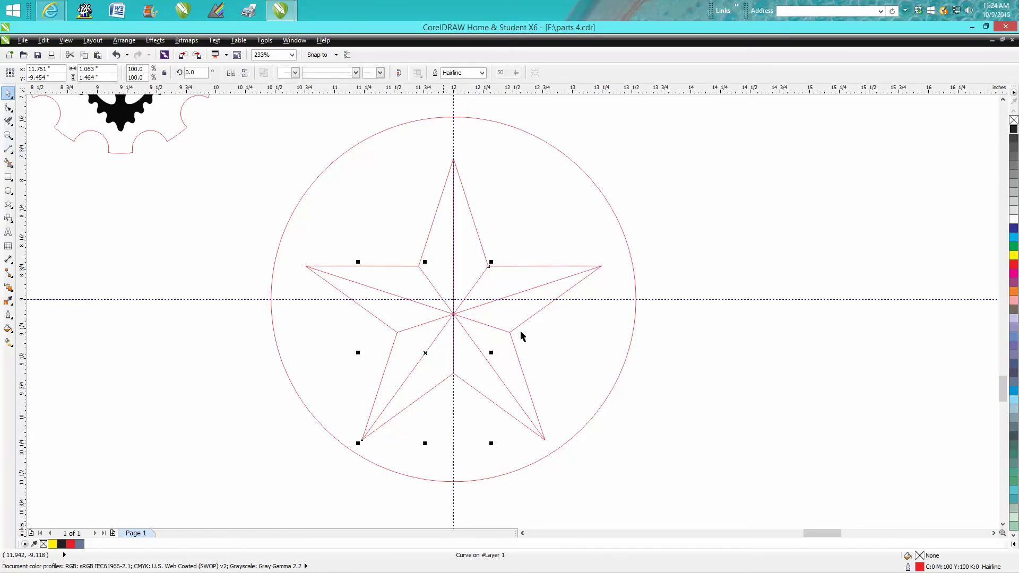
Step: Move the red circle aside and group the star with its six lines
click(635, 288)
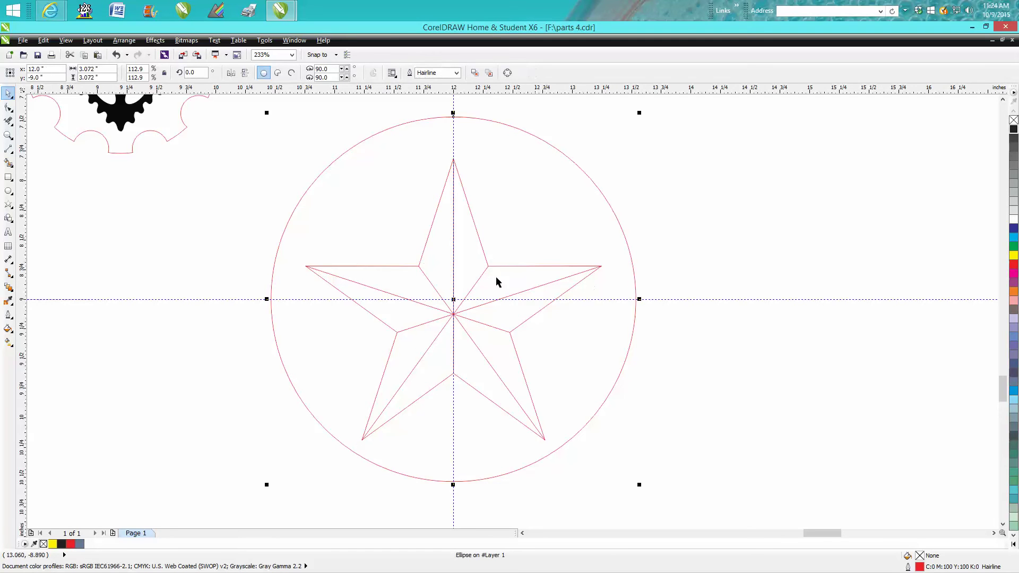
drag(455, 298, 952, 357)
mouse_move(263, 126)
mouse_down()
mouse_move(621, 475)
mouse_move(661, 482)
mouse_up()
click(127, 42)
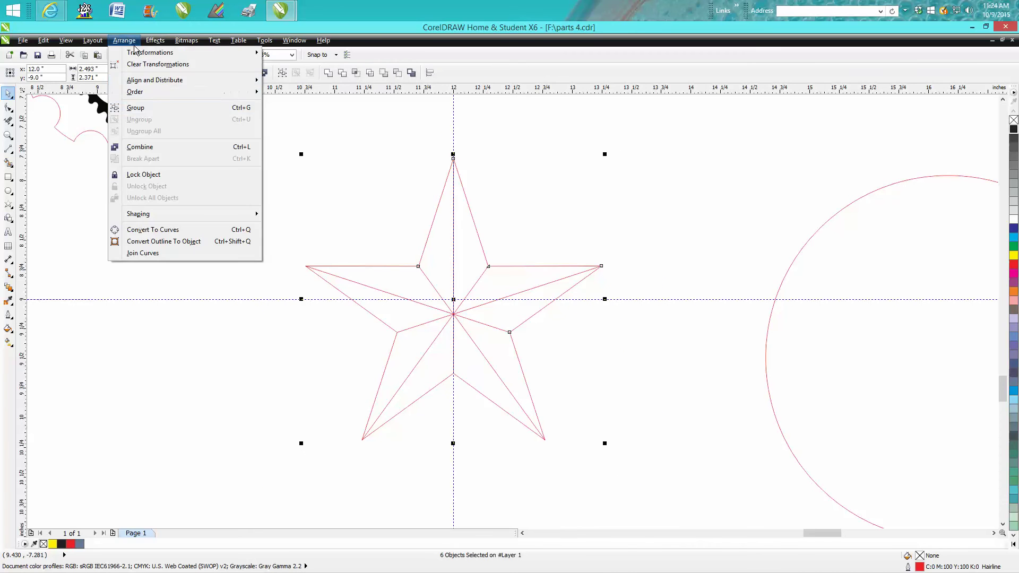
click(152, 108)
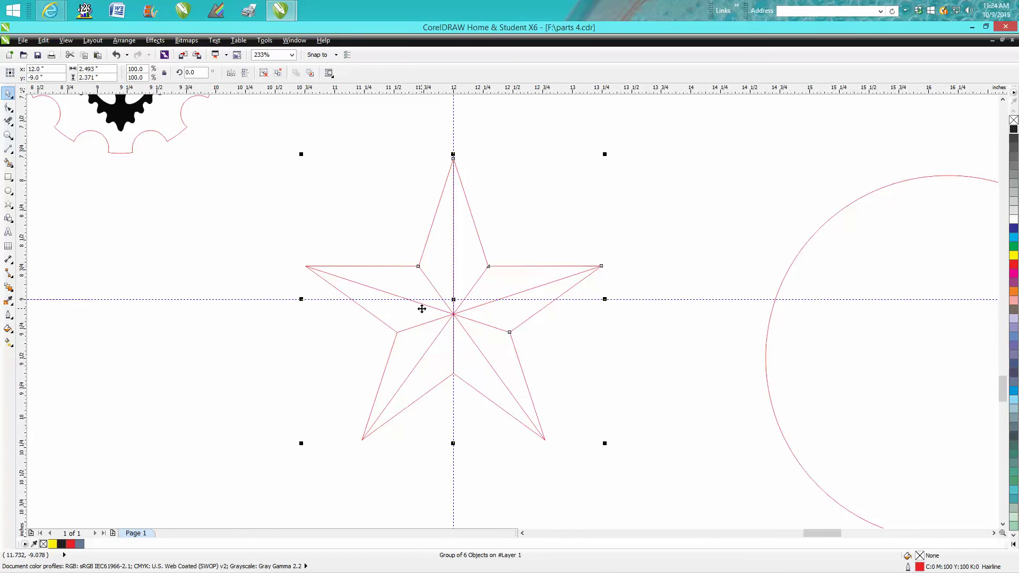
Step: Nudge the star group up twice and centre the red circle on it
key(Up)
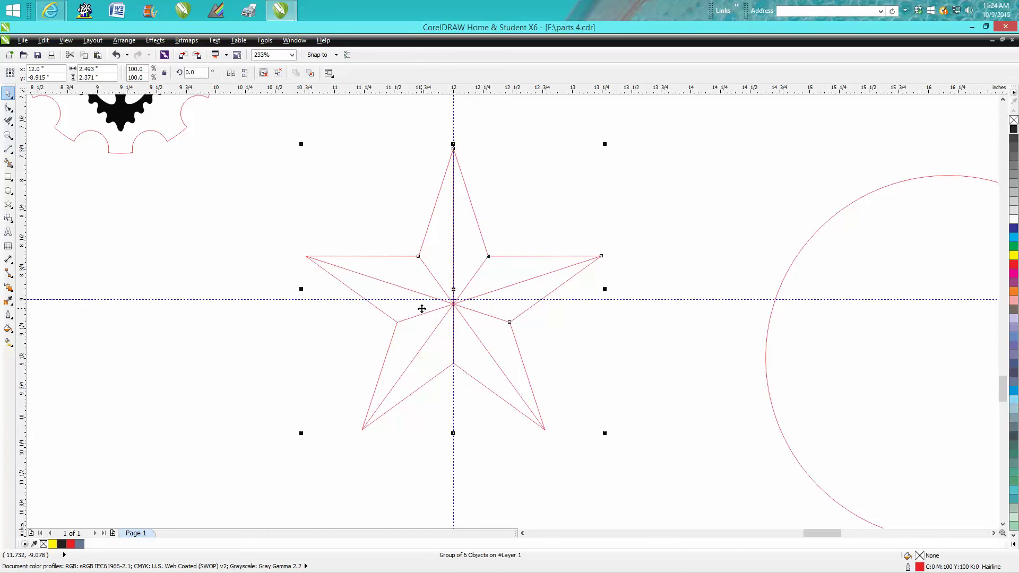
key(Up)
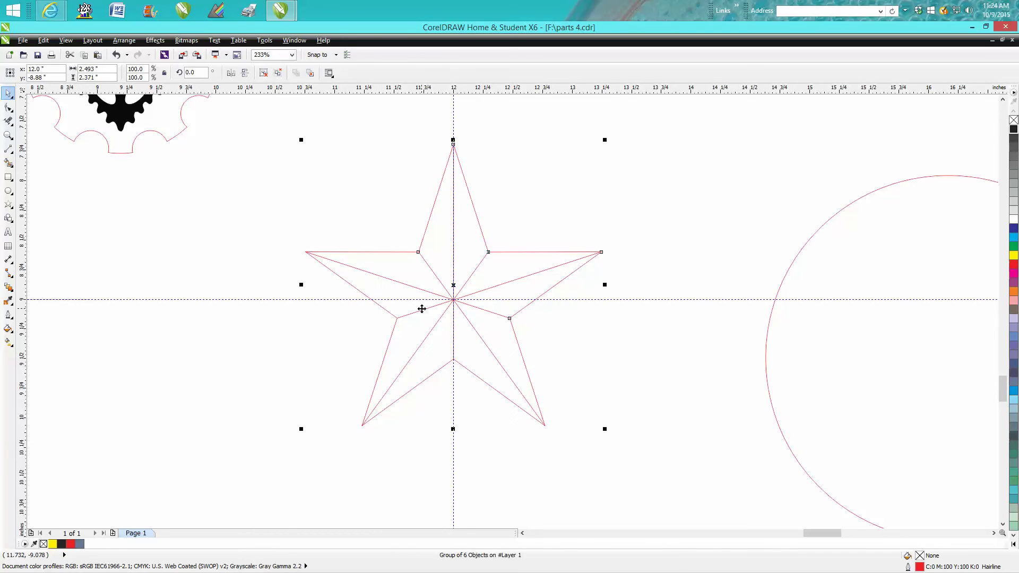
click(776, 413)
key(p)
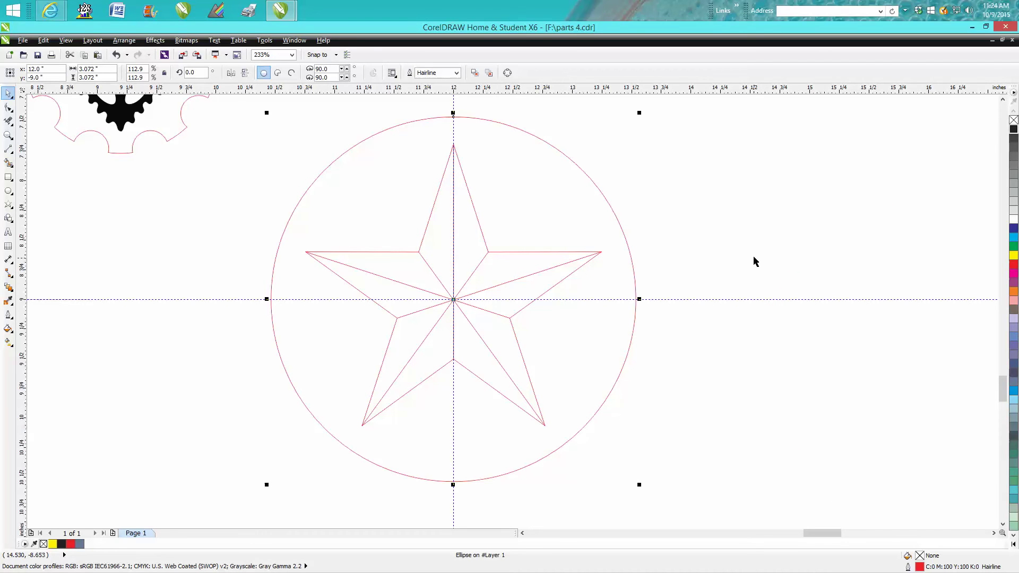
scroll(755, 262, down, 2)
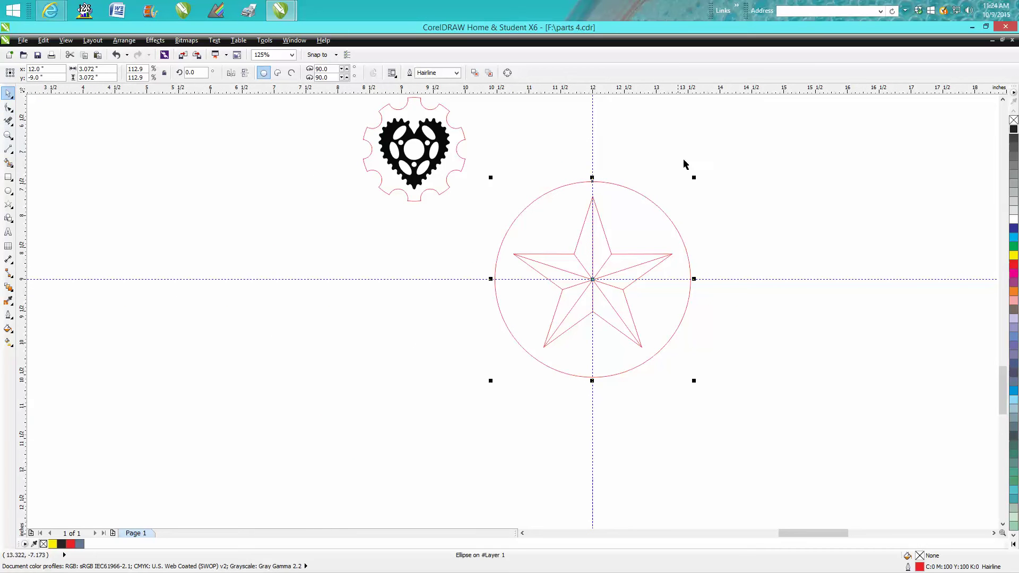
Step: Place a copy of the star and circle to the left
drag(722, 159, 485, 408)
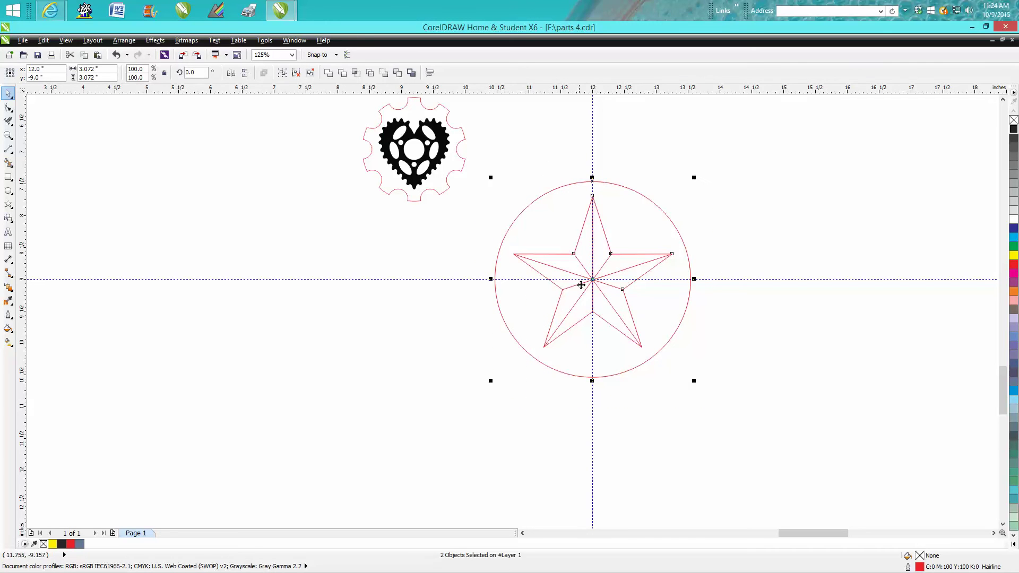
drag(592, 279, 280, 325)
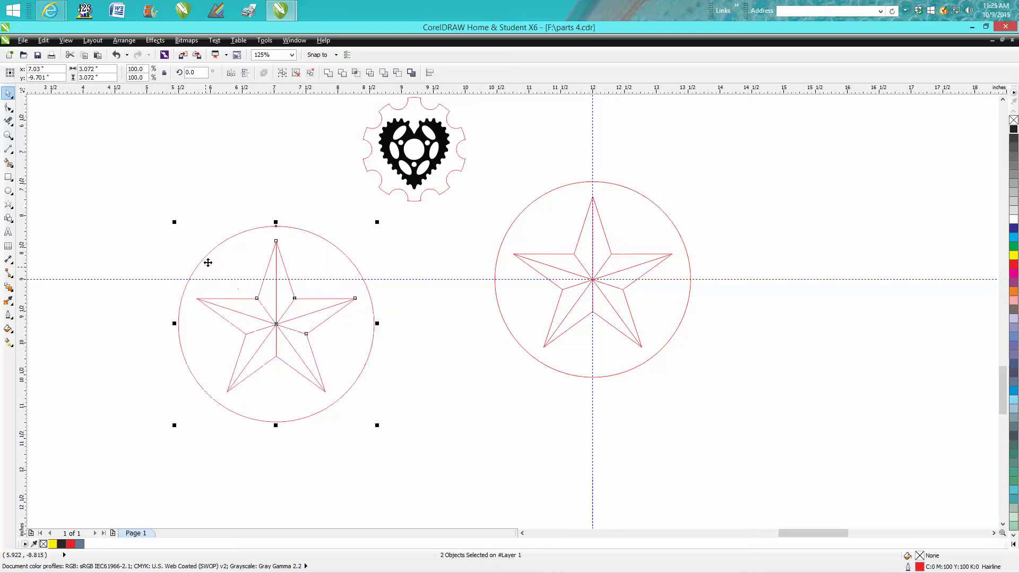
click(291, 219)
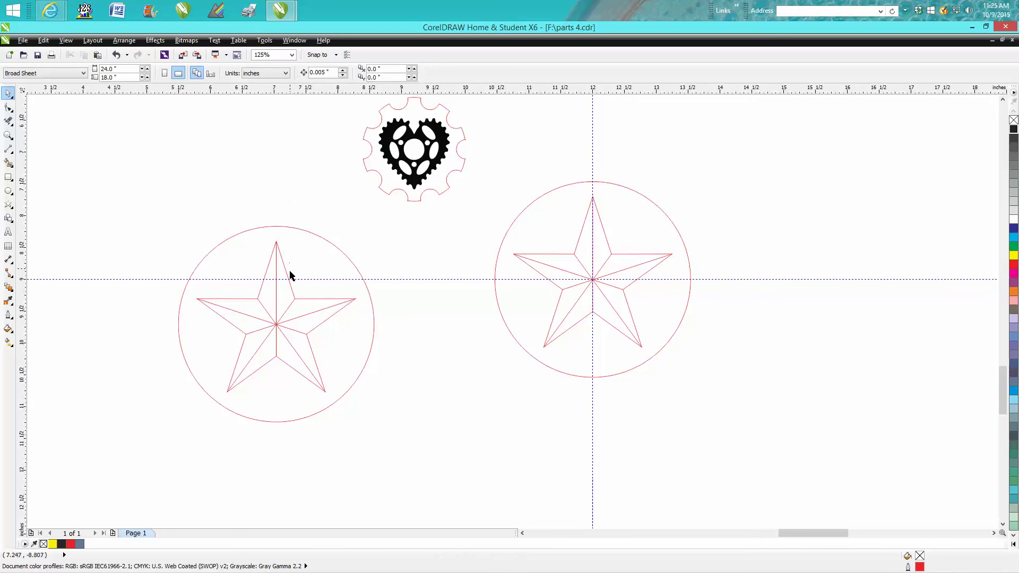
Step: Delete and restore the right star, then ungroup it into separate pieces
click(549, 272)
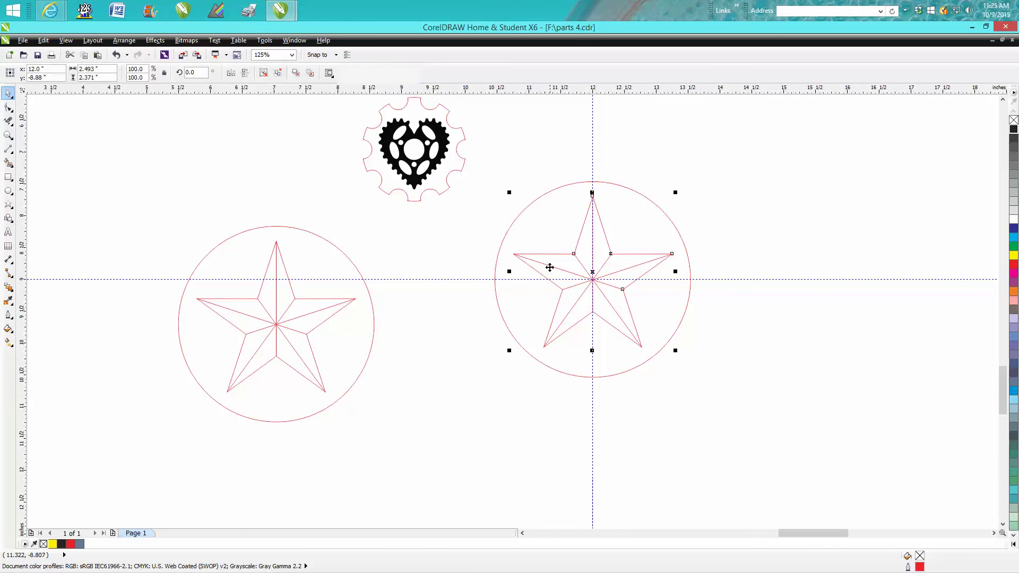
key(Delete)
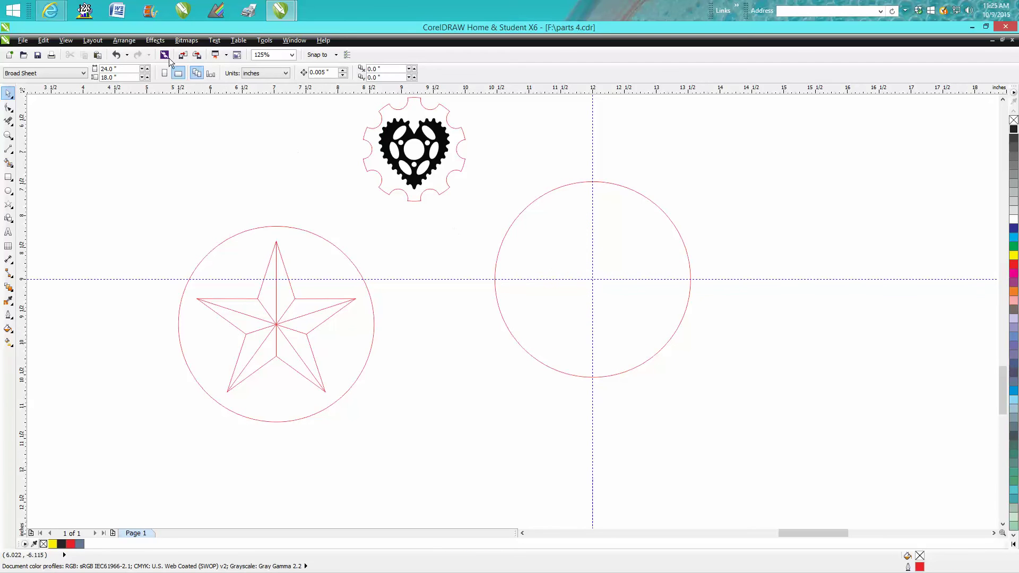
click(118, 55)
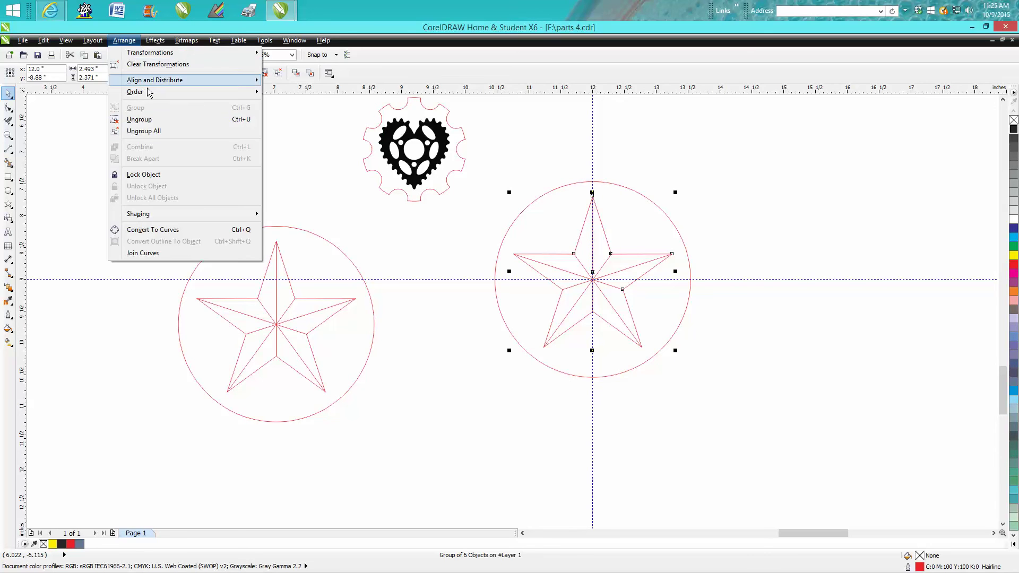
click(148, 133)
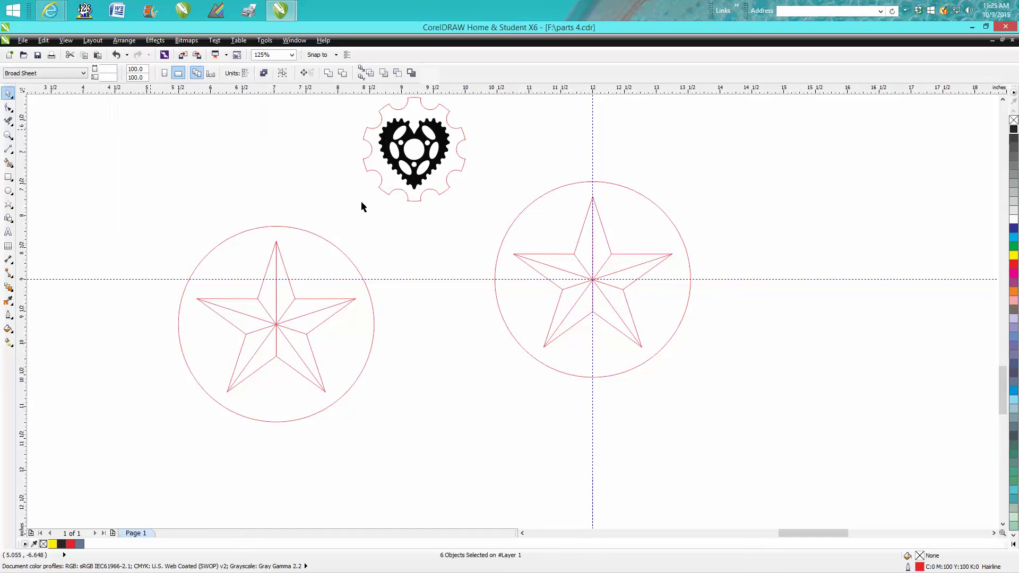
Step: Move the star outline to the upper right and delete the leftover inner lines
click(581, 271)
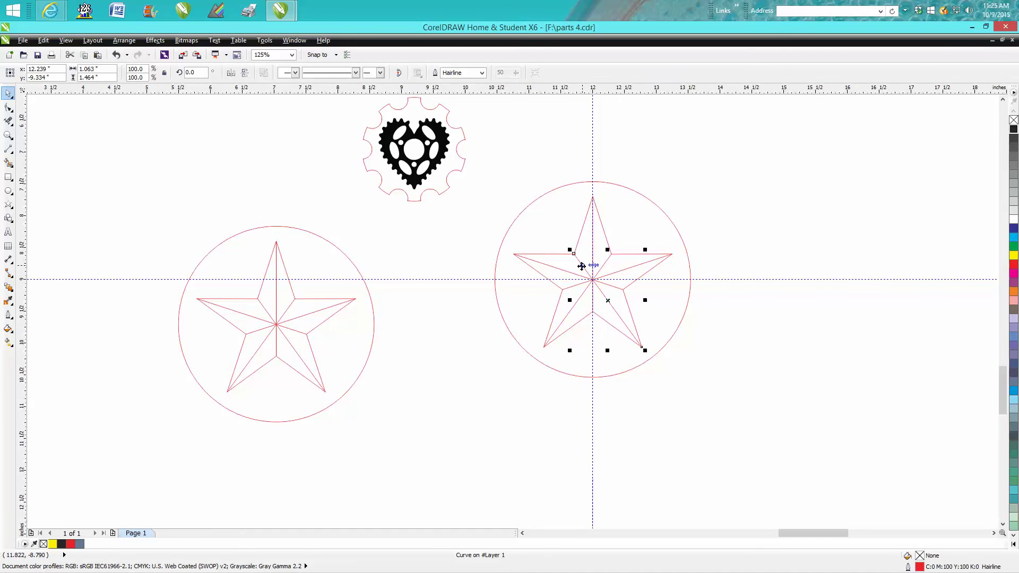
click(608, 241)
drag(592, 272, 820, 140)
drag(496, 172, 675, 367)
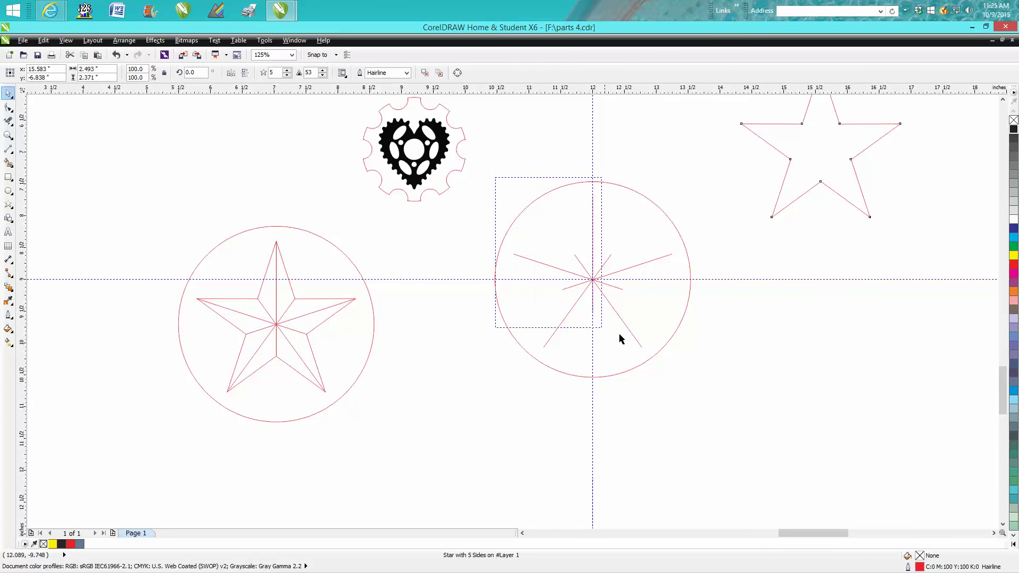
key(Delete)
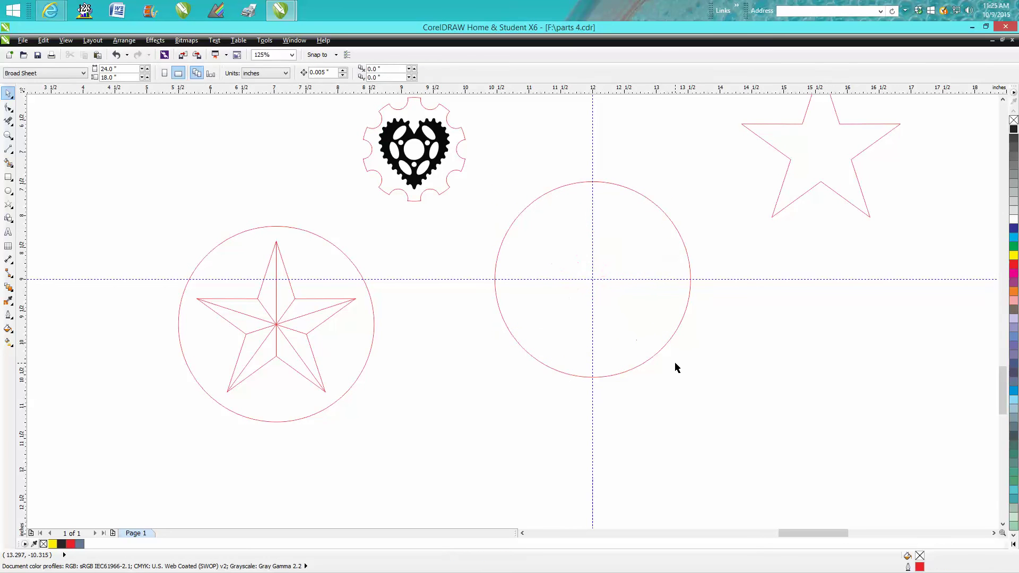
Step: Centre the plain star outline inside the right circle and zoom in on it
click(823, 183)
key(p)
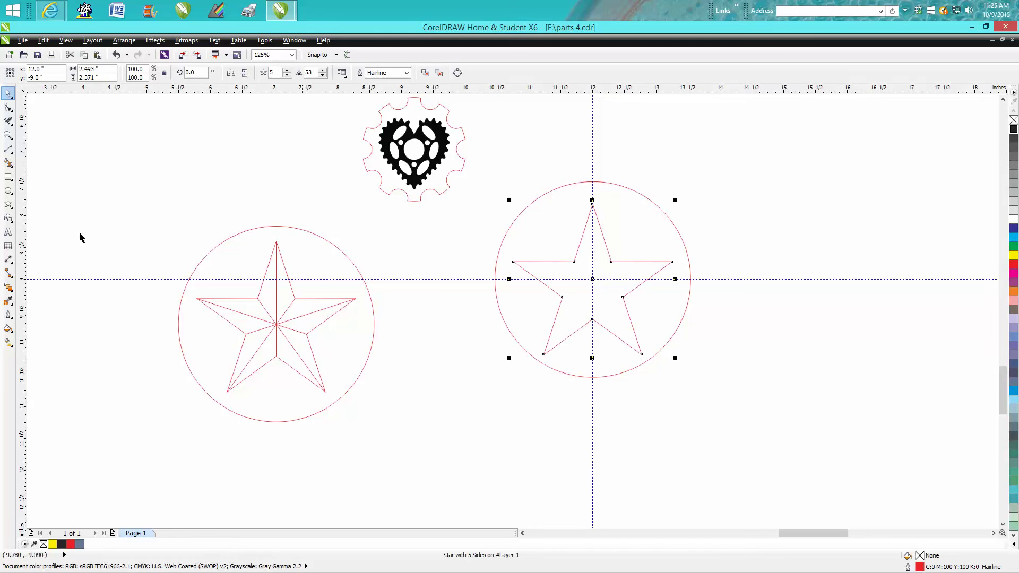
click(9, 137)
drag(489, 166, 721, 389)
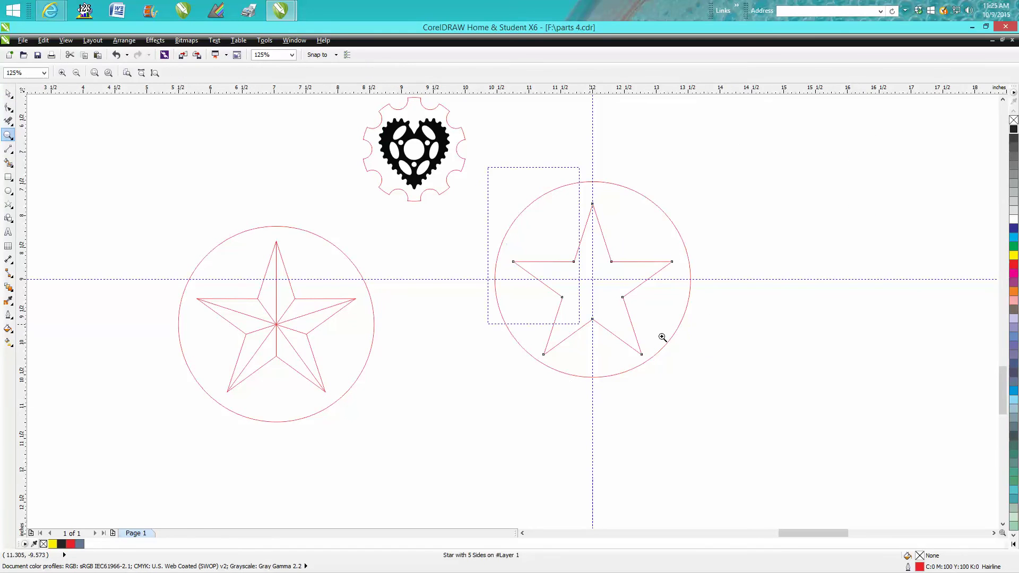
click(8, 93)
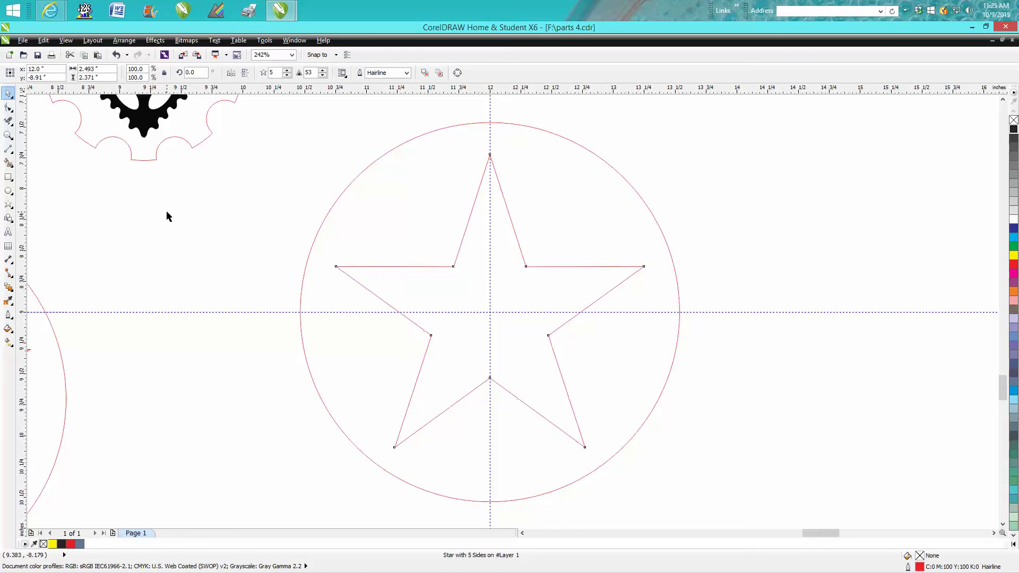
Step: Nudge the plain star up twice and back down once
key(Up)
key(Up)
key(Up)
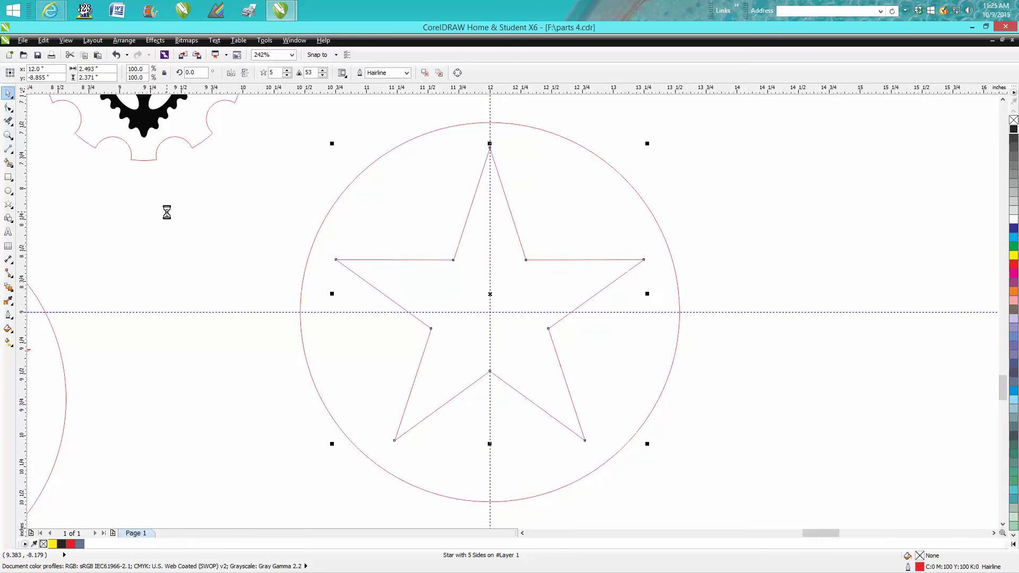
key(Up)
key(Down)
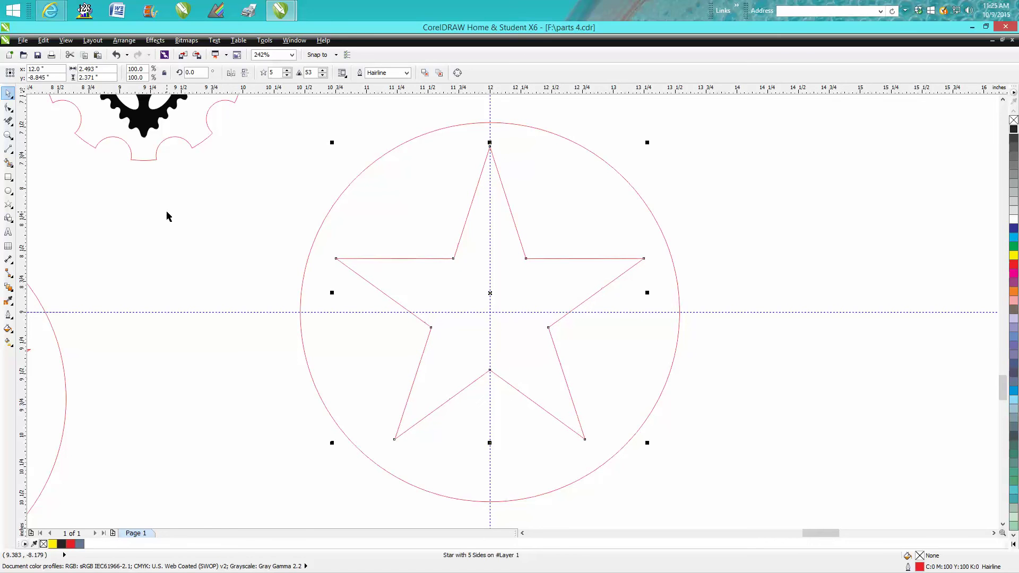
click(52, 332)
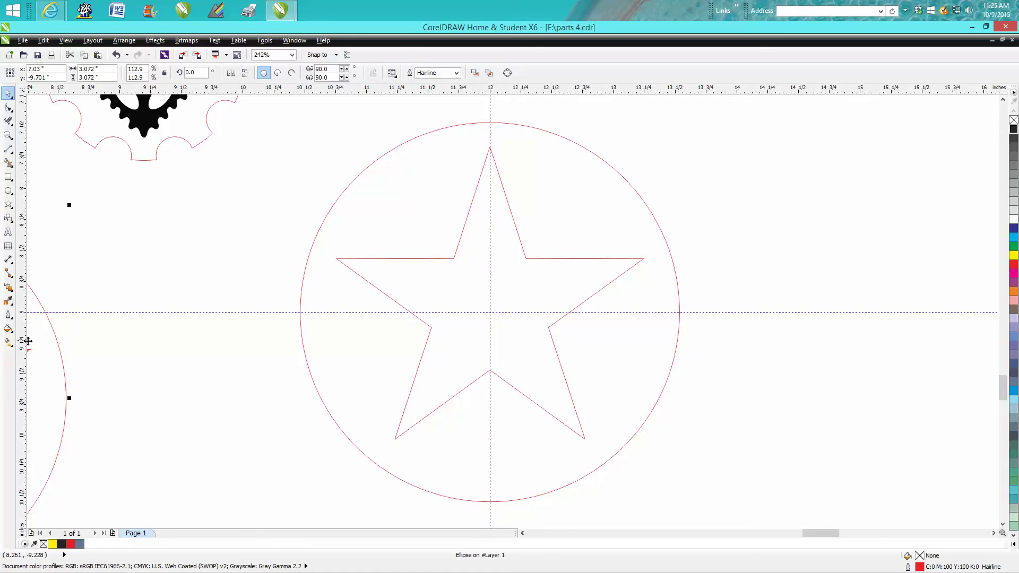
Step: Centre the left-edge circle on the plain star and zoom in on the star's top point
key(p)
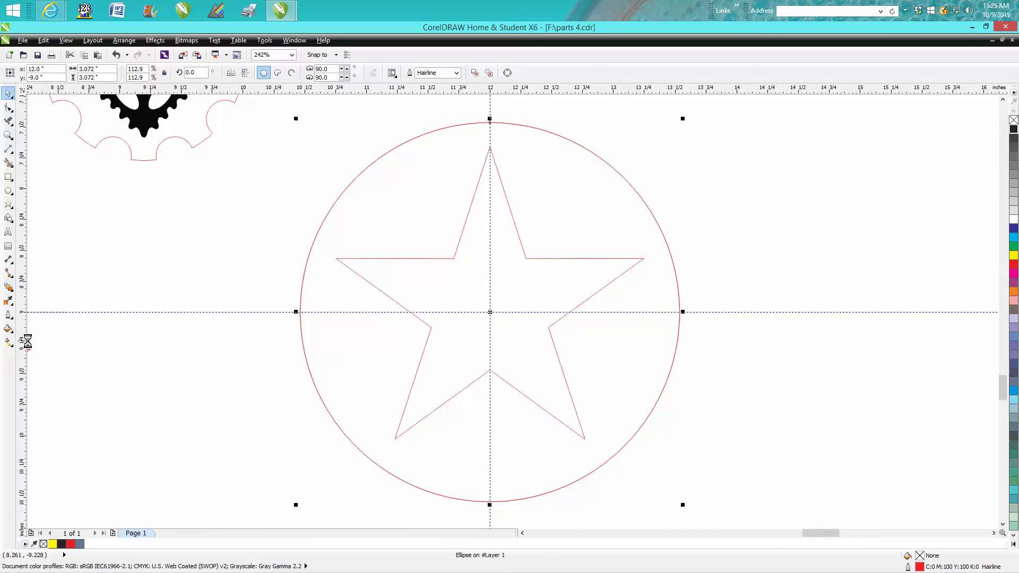
scroll(26, 341, down, 2)
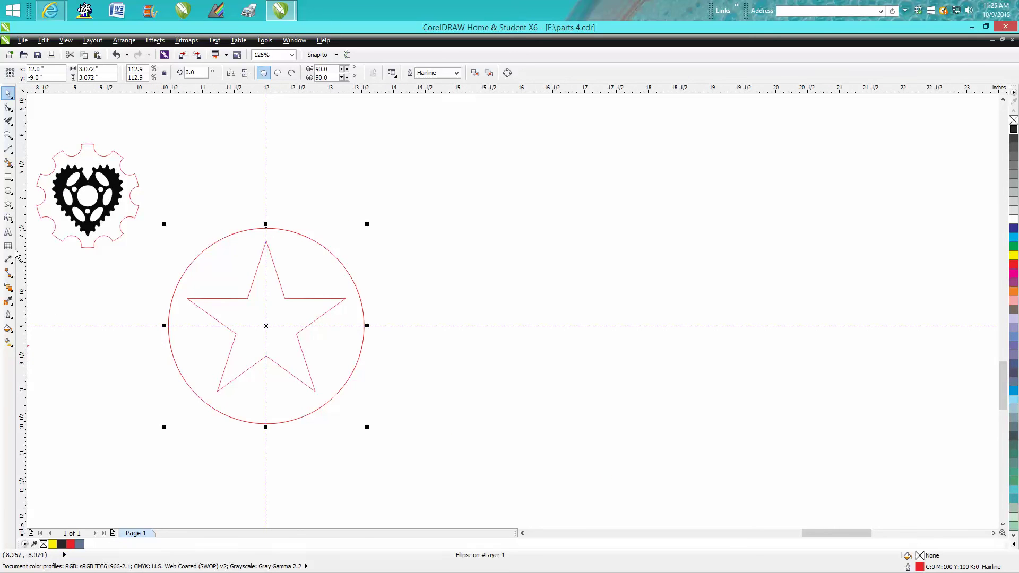
click(9, 135)
drag(245, 232, 305, 267)
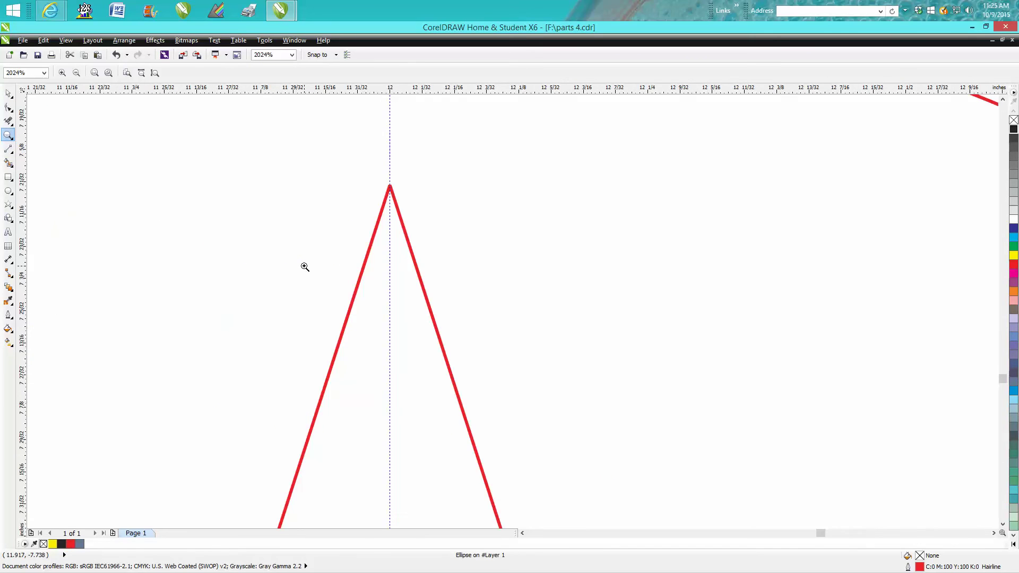
scroll(312, 267, down, 4)
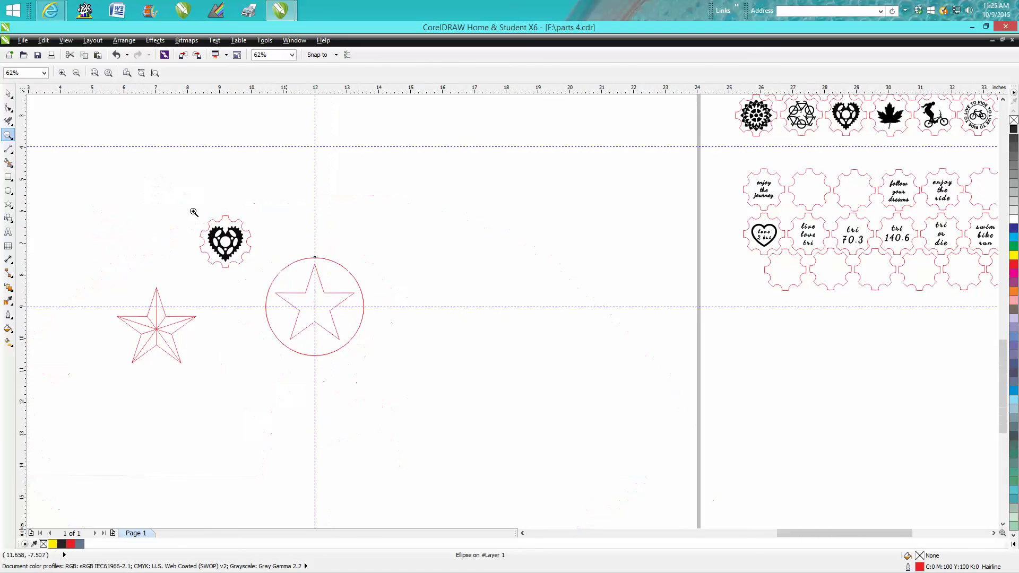
click(9, 94)
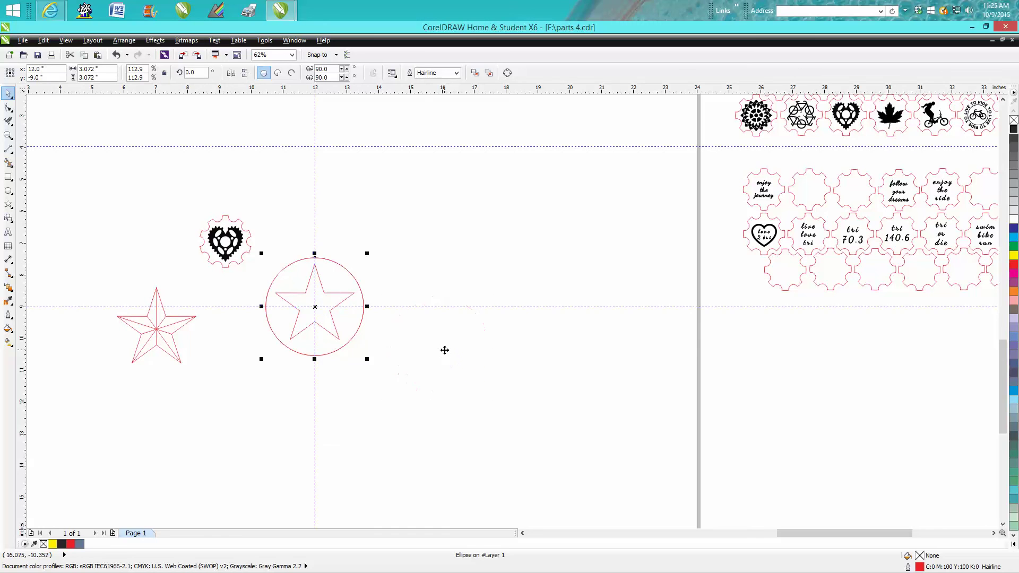
Step: Select the lined star, centre it on the page, and zoom in on it and the circle
click(442, 355)
click(185, 321)
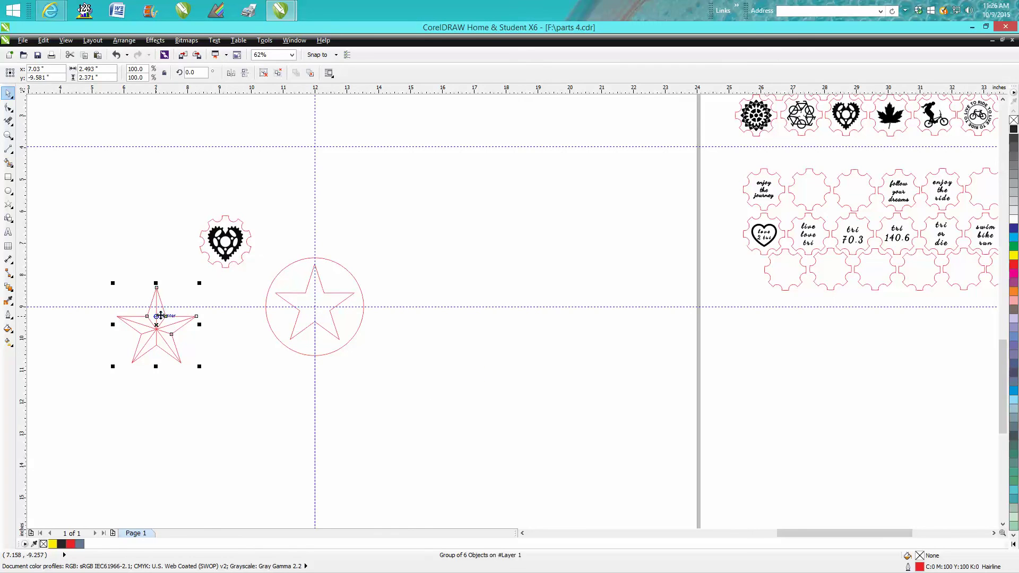
key(p)
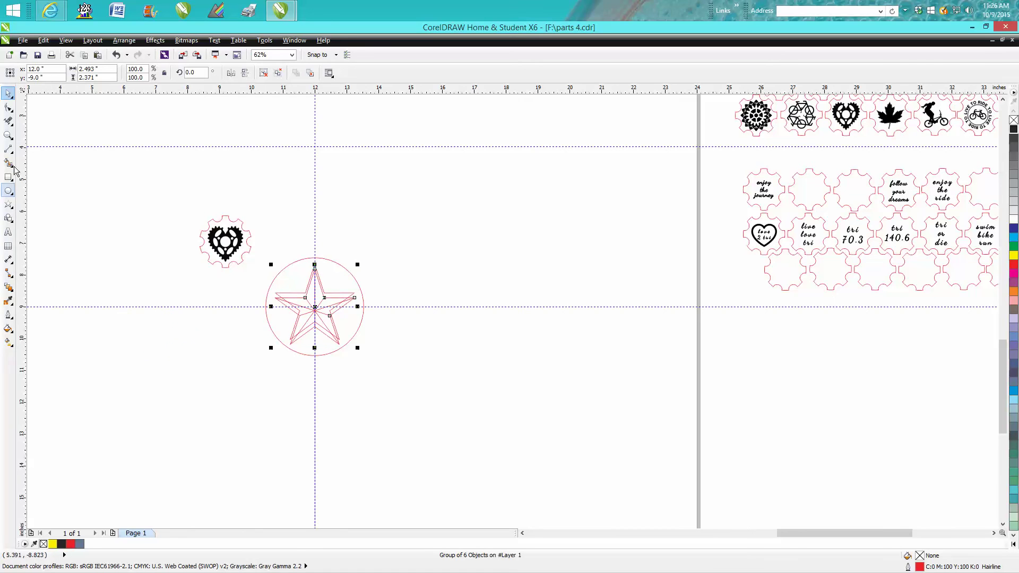
click(9, 136)
drag(233, 234, 449, 387)
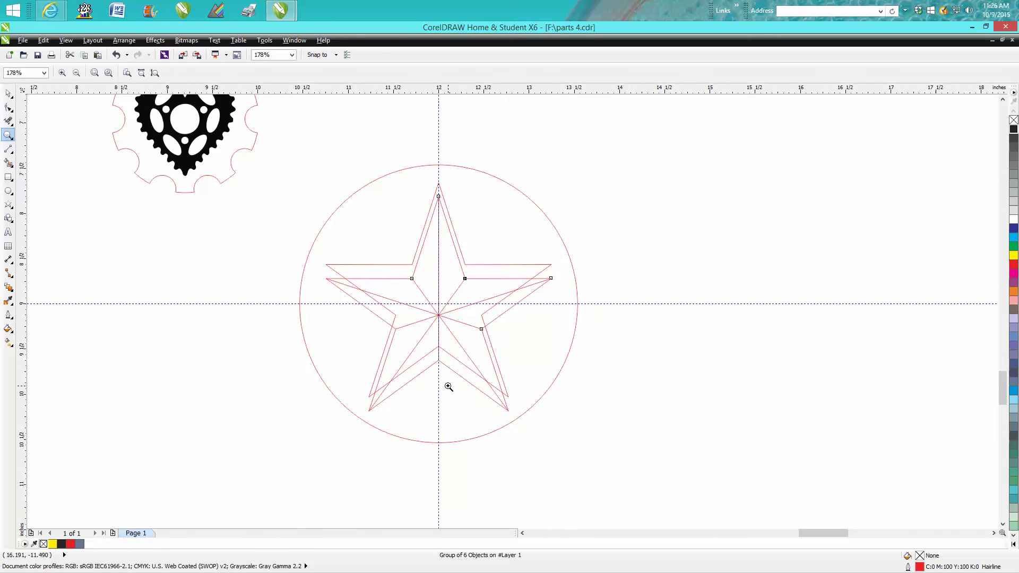
click(9, 94)
Step: Move the spoked star right of the circle, then undo back through the earlier edits
drag(439, 306, 762, 357)
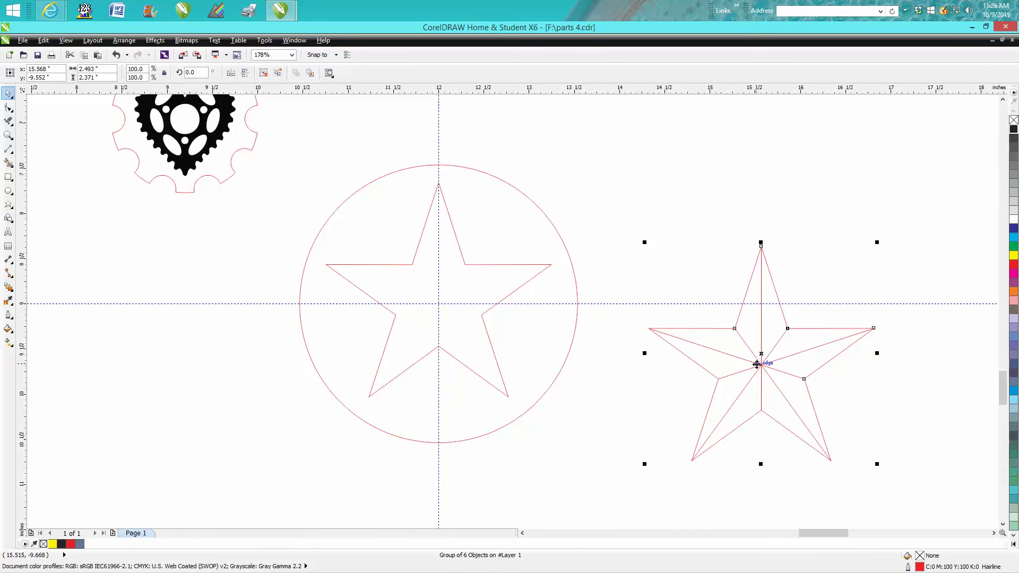
key(ctrl+z)
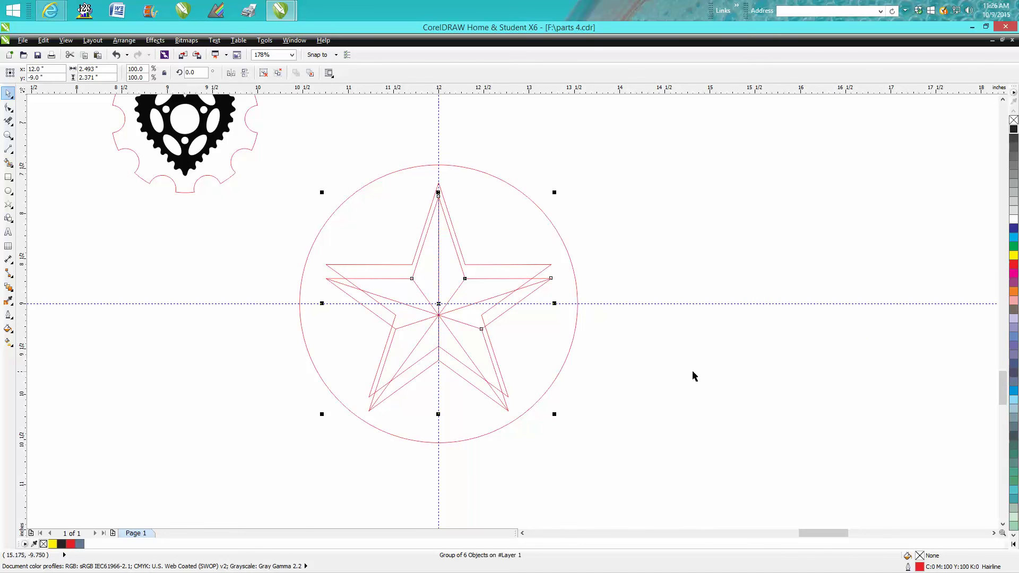
key(ctrl+z)
key(ctrl+z)
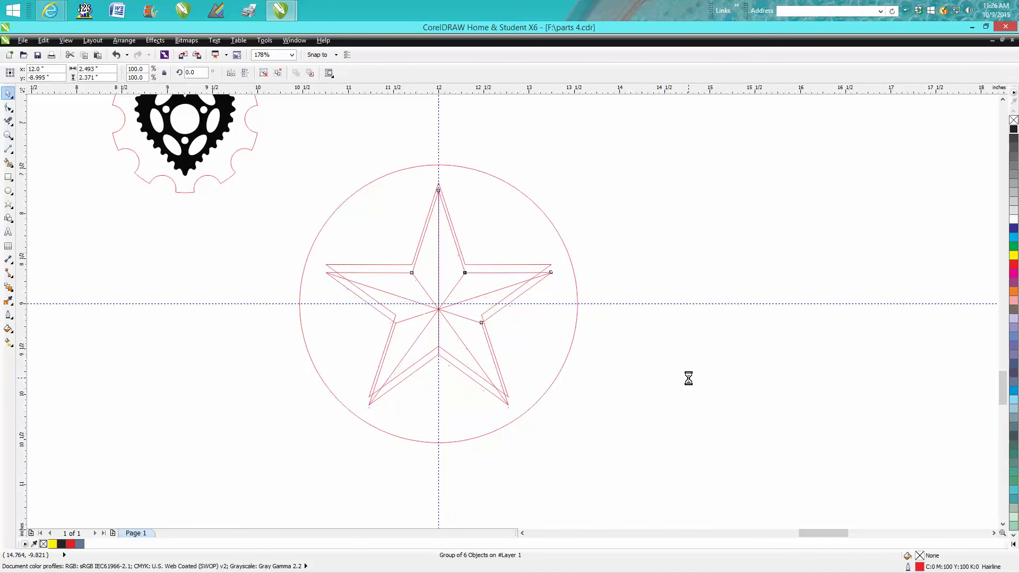
key(ctrl+z)
key(ctrl+z)
key(ctrl+z)
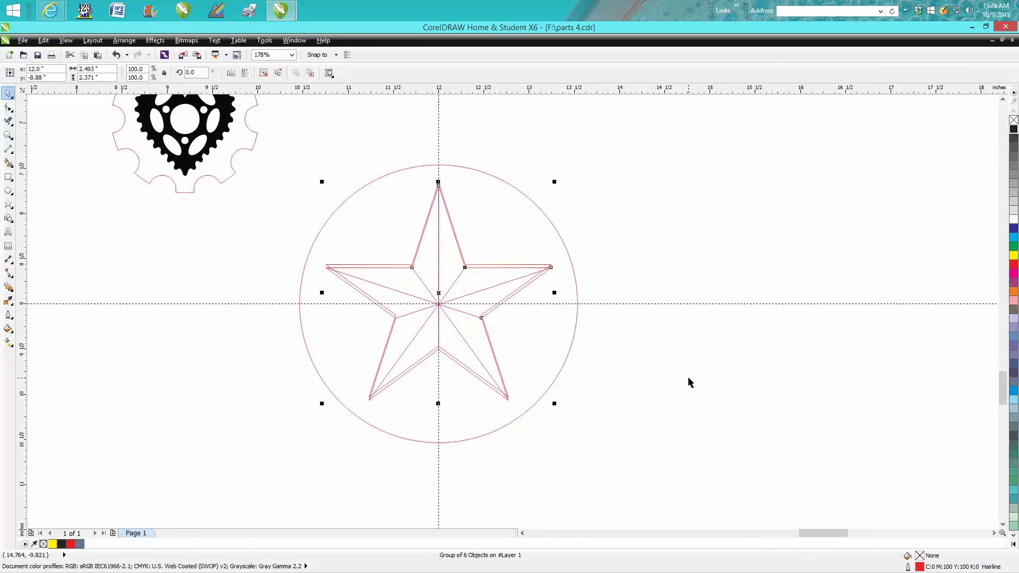
key(ctrl+z)
key(ctrl+z)
Step: Move the spoked star out to the right, then centre and delete the plain star
drag(443, 297, 756, 295)
click(541, 266)
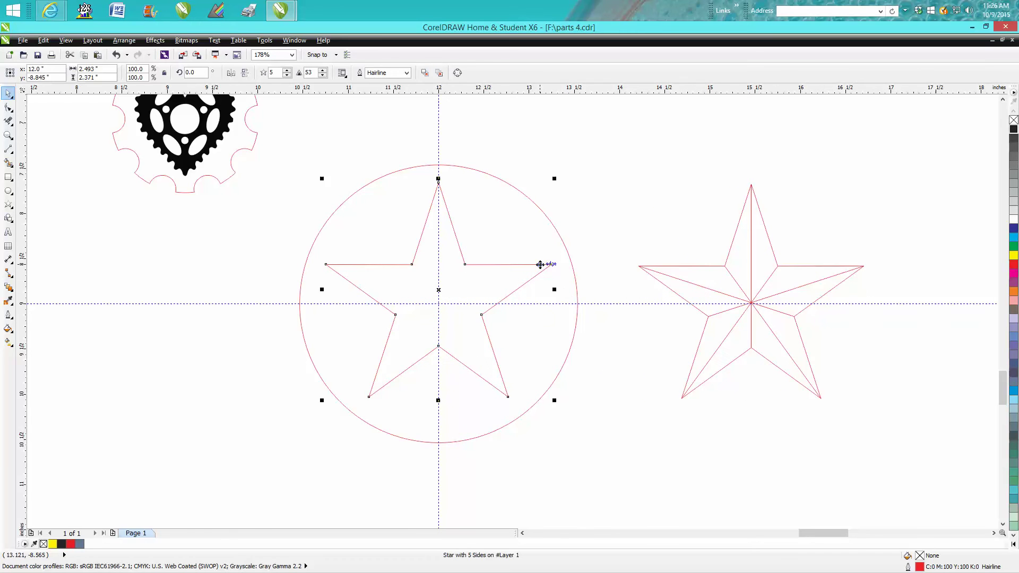
key(p)
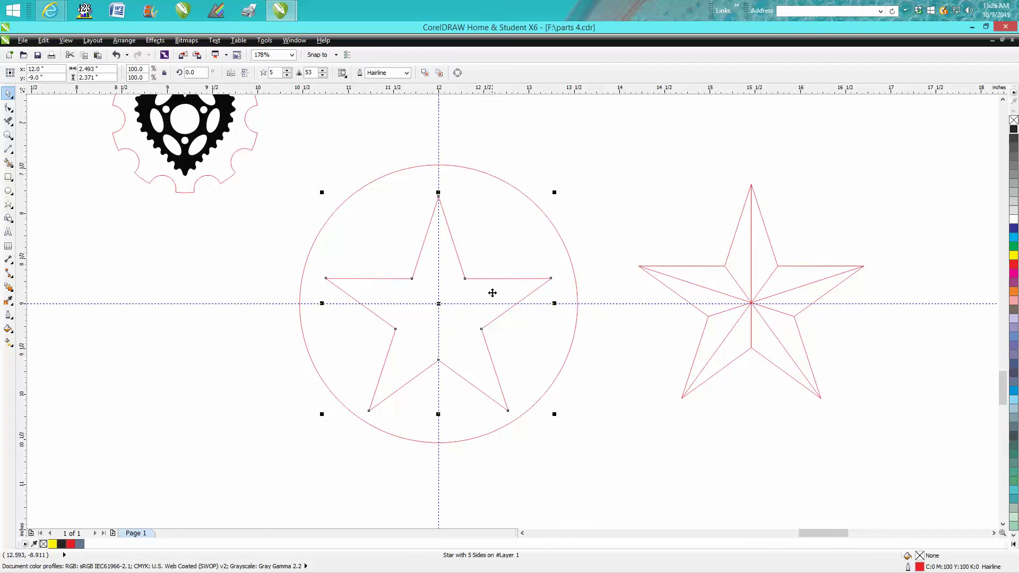
key(Delete)
Step: Delete and restore the spoked star, centre it in the circle, and ungroup it into lines
click(696, 287)
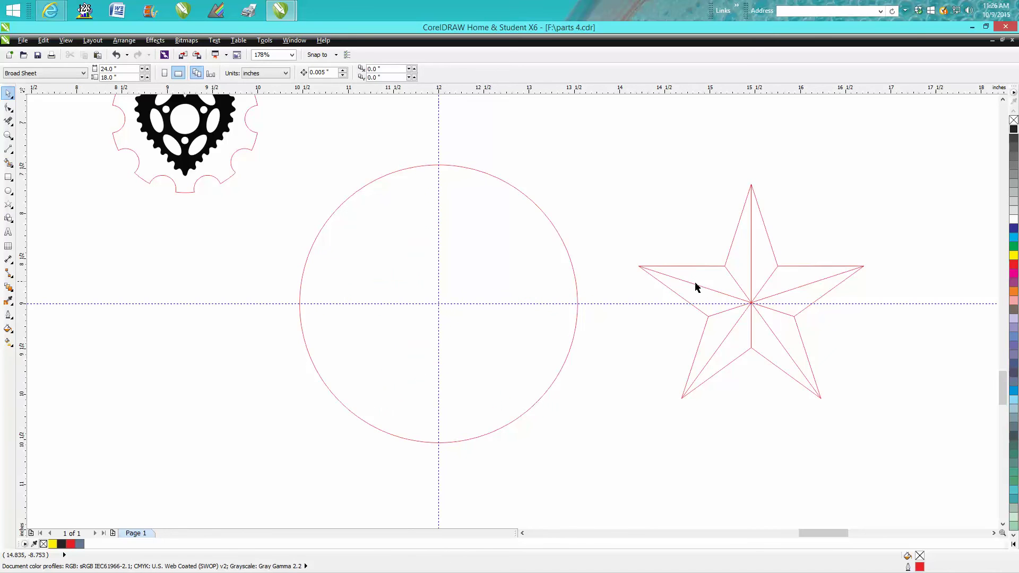
key(Delete)
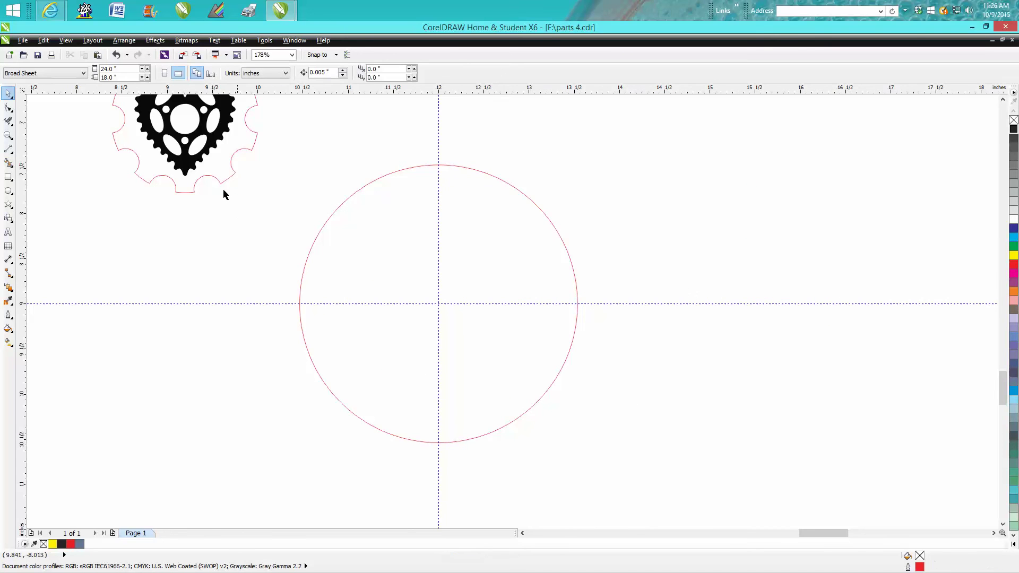
click(117, 55)
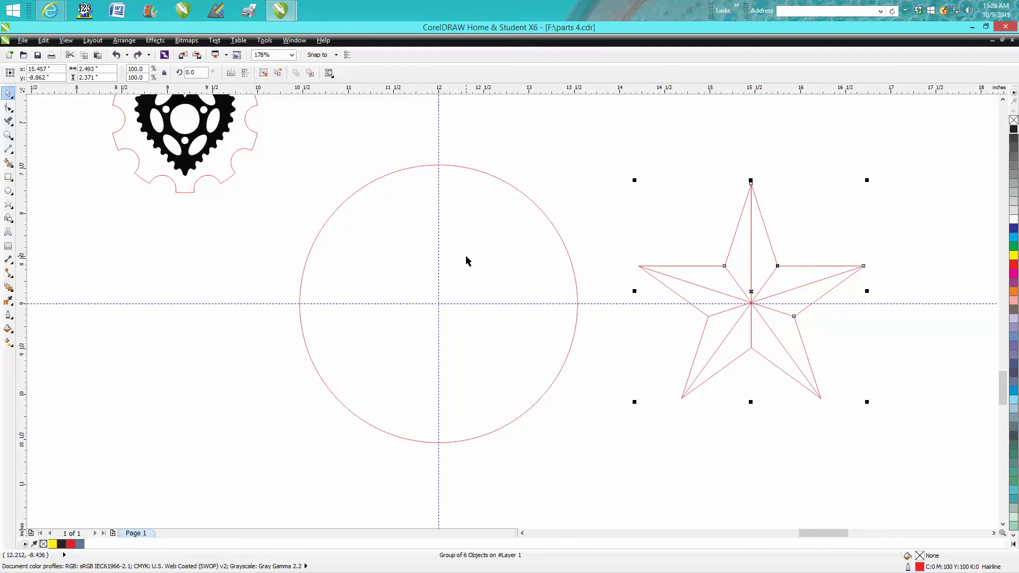
key(p)
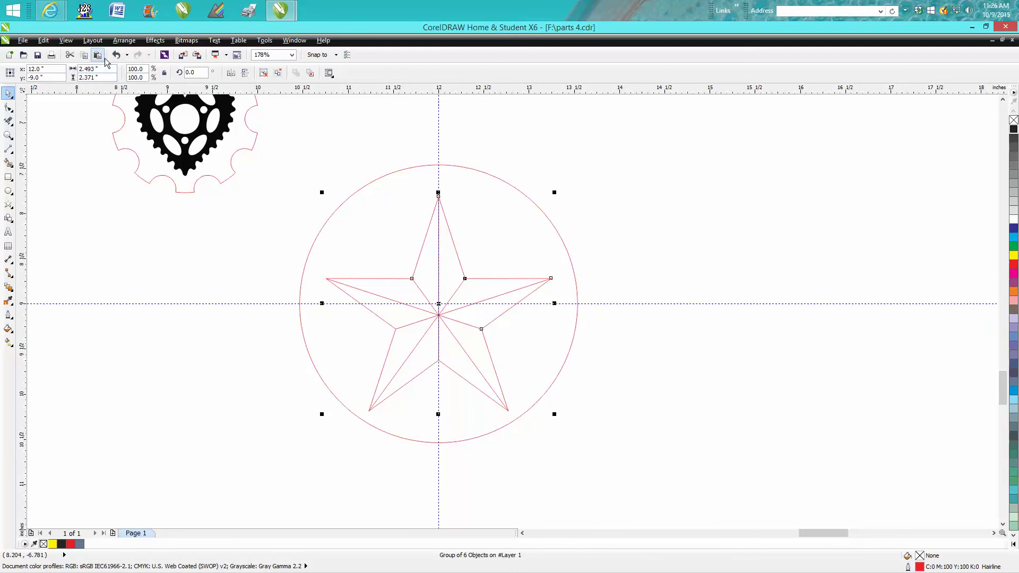
click(123, 41)
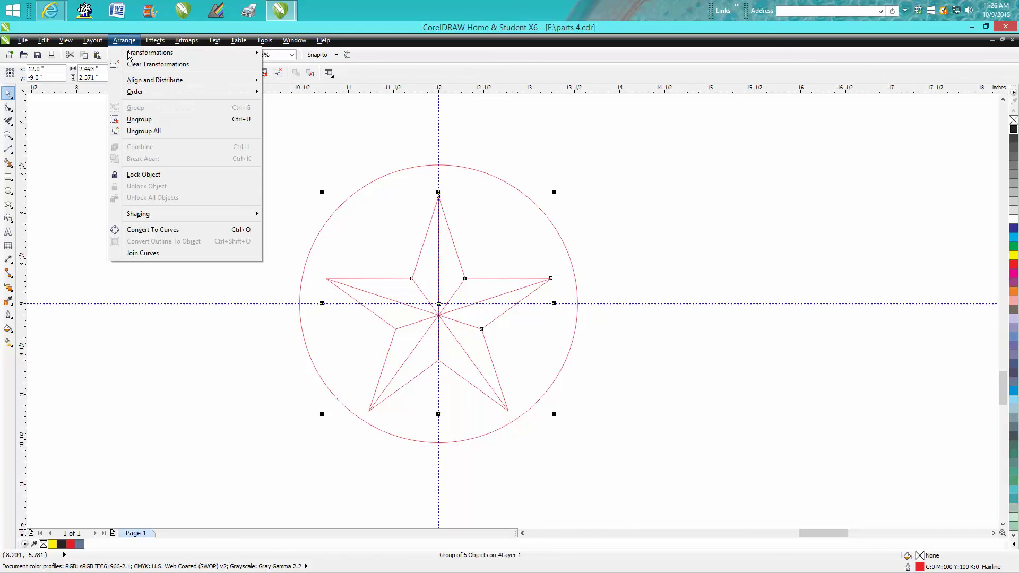
click(139, 119)
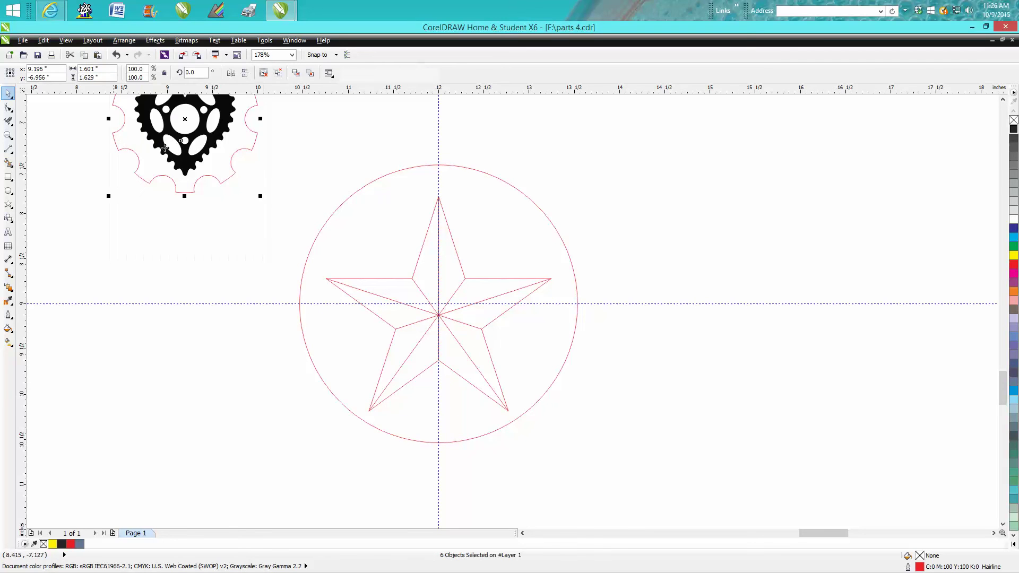
Step: Select all of the star's lines and centre them in the circle
click(438, 253)
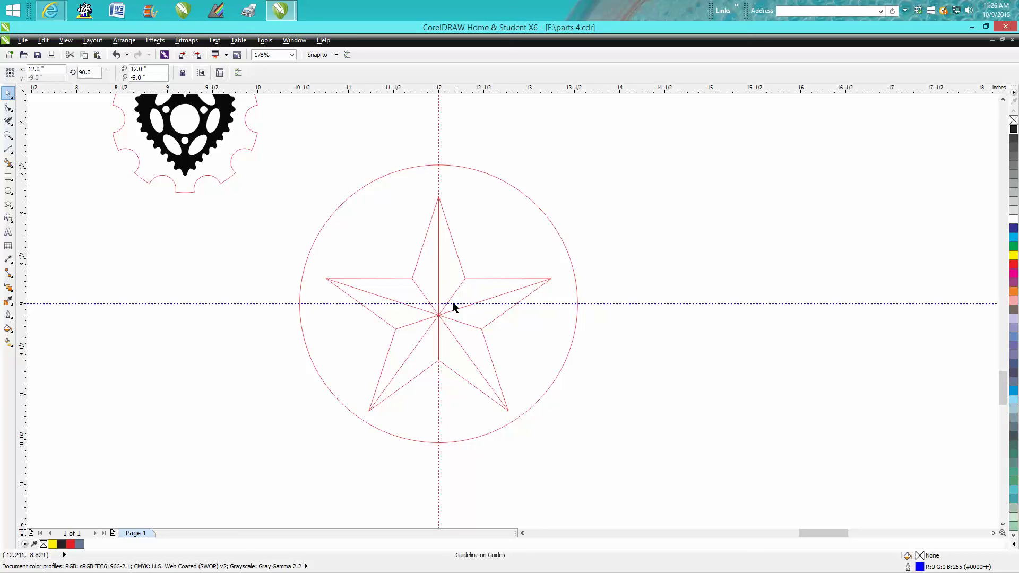
click(473, 328)
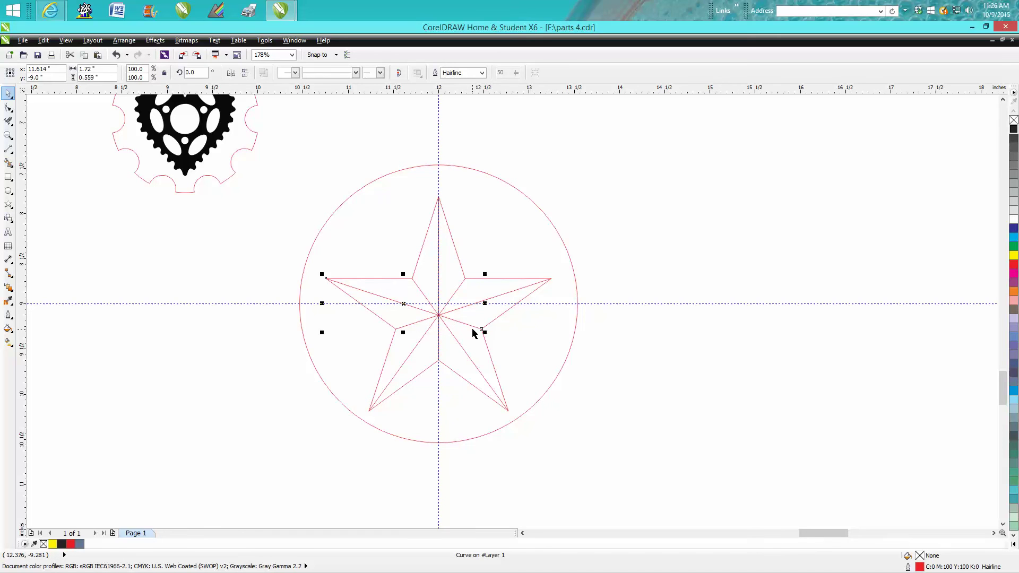
drag(278, 182, 593, 435)
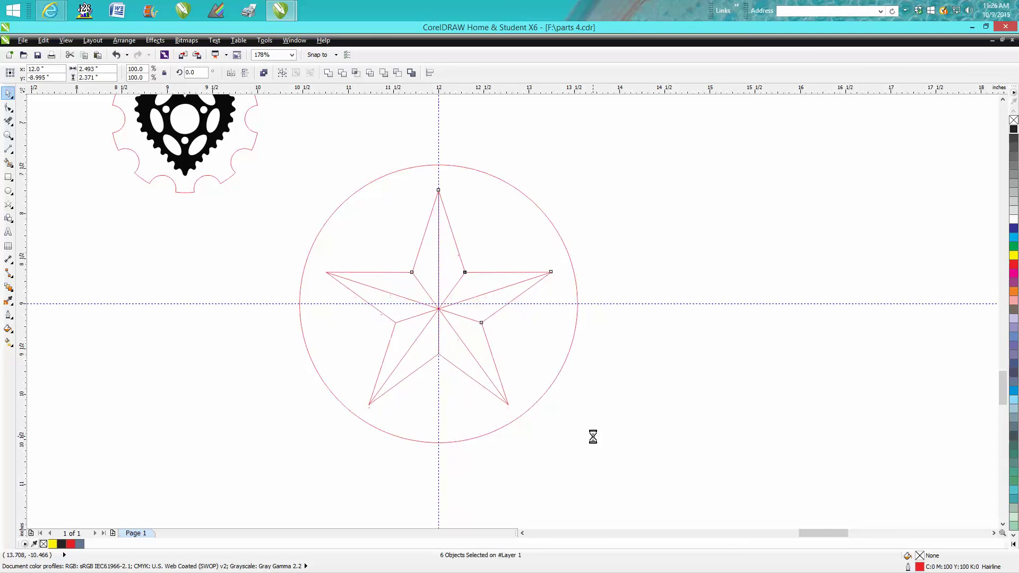
key(c)
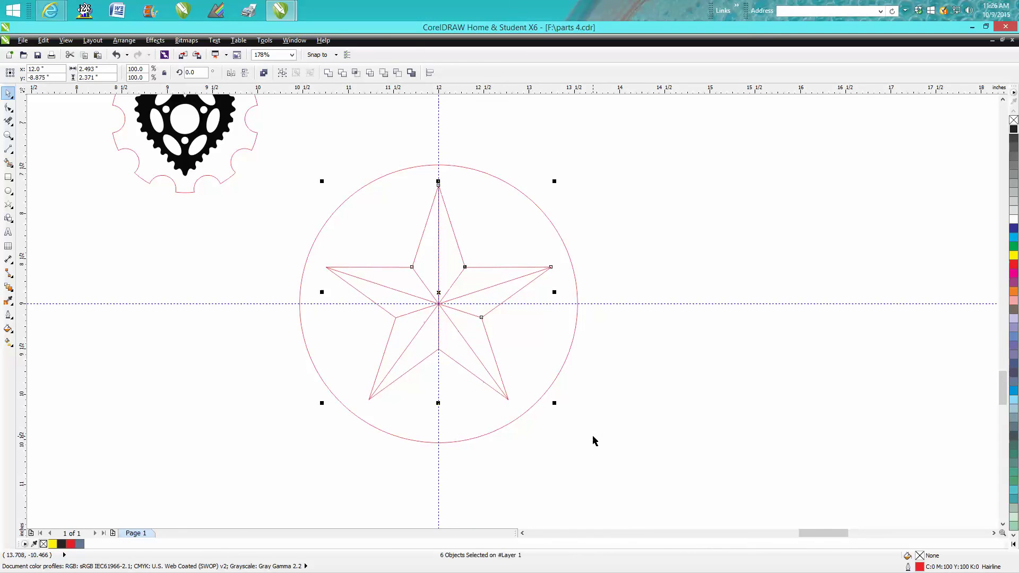
Step: Cut away the star's inner segments and delete the vertical guideline
click(507, 298)
click(498, 284)
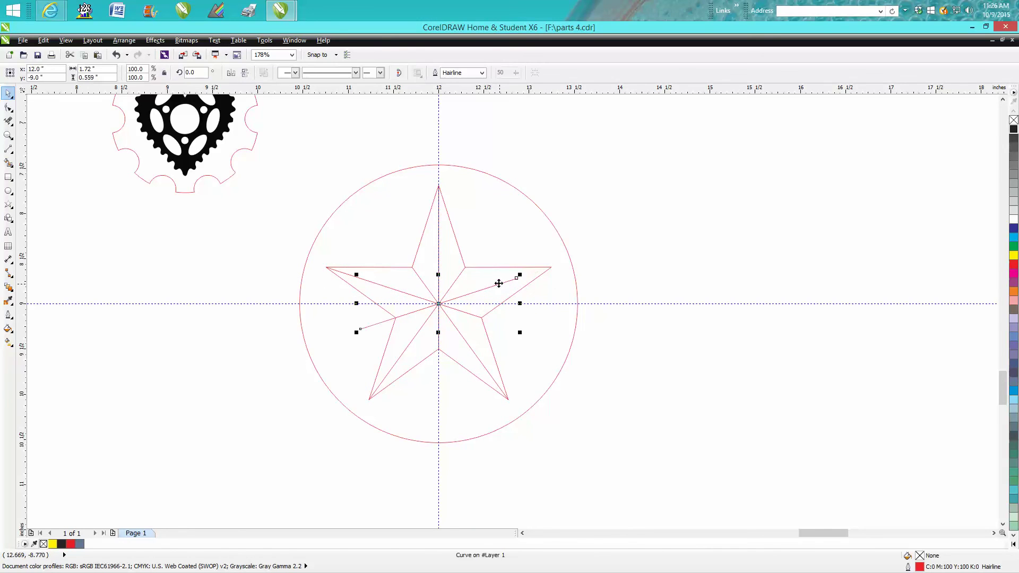
click(482, 300)
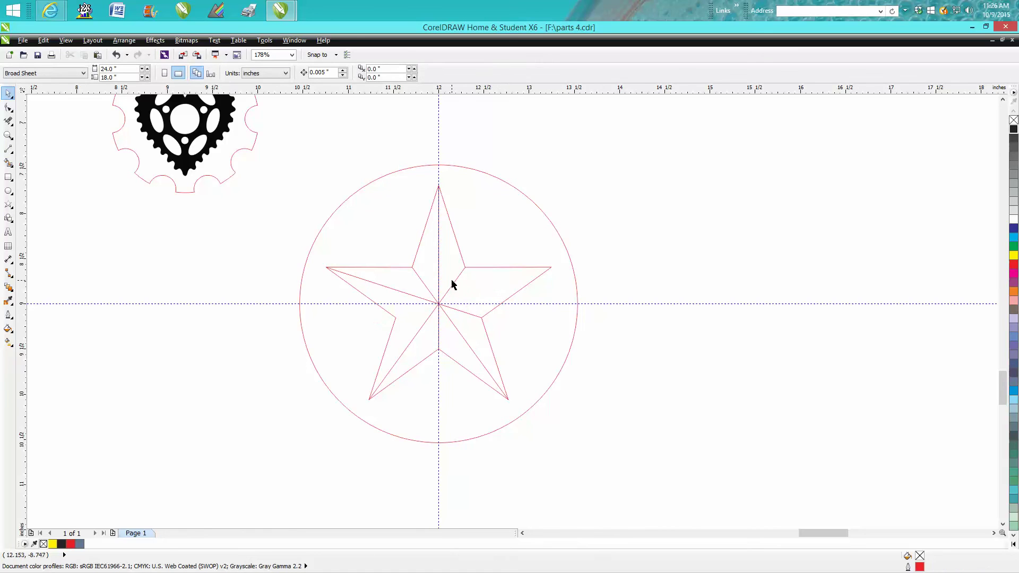
click(455, 286)
click(467, 315)
click(454, 335)
click(439, 329)
key(Delete)
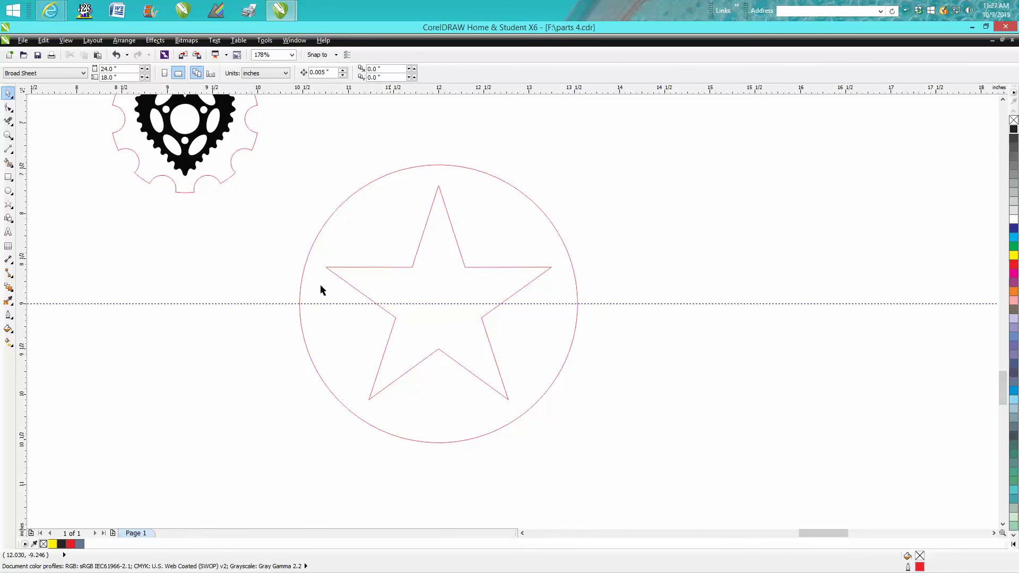
Step: Add a vertical guideline through the star's centre and Smart Fill the star solid black
drag(21, 233, 439, 256)
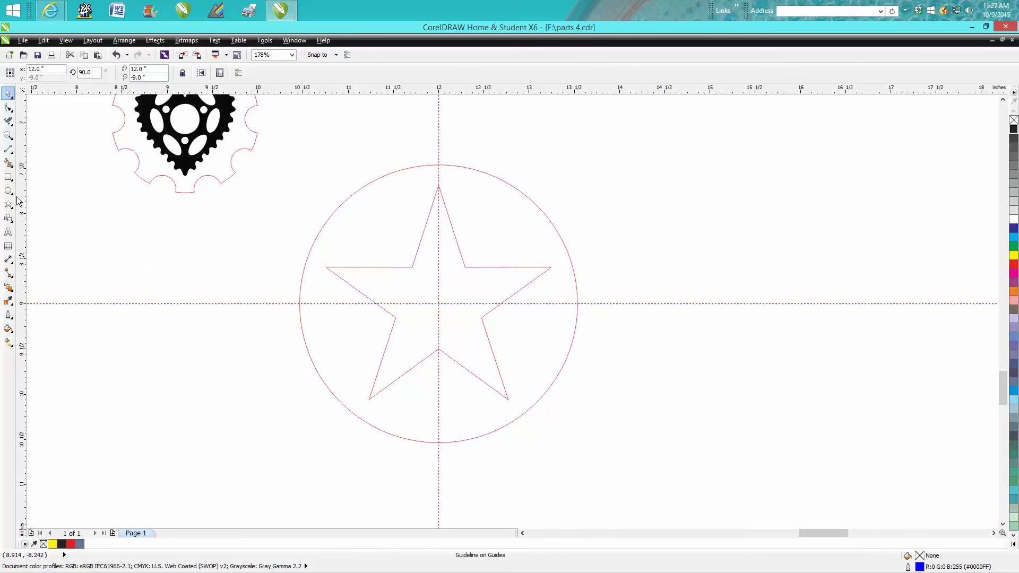
click(8, 164)
click(454, 272)
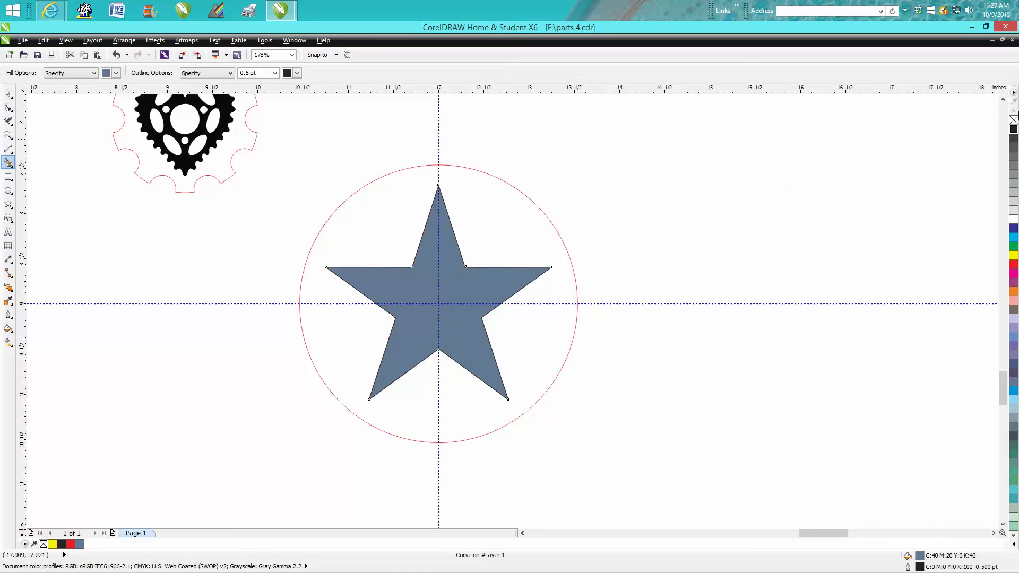
click(1015, 129)
click(9, 134)
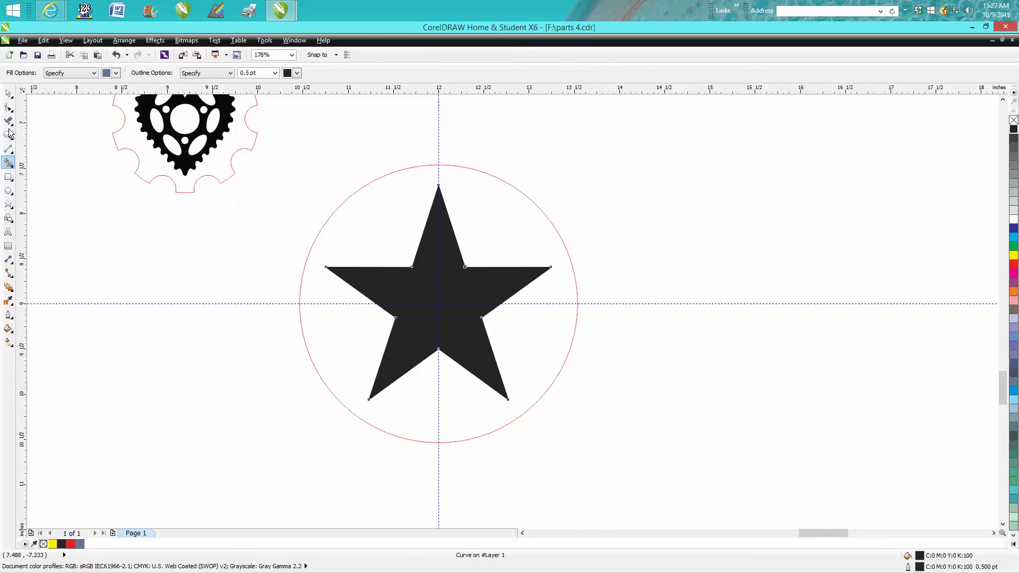
drag(255, 156, 648, 451)
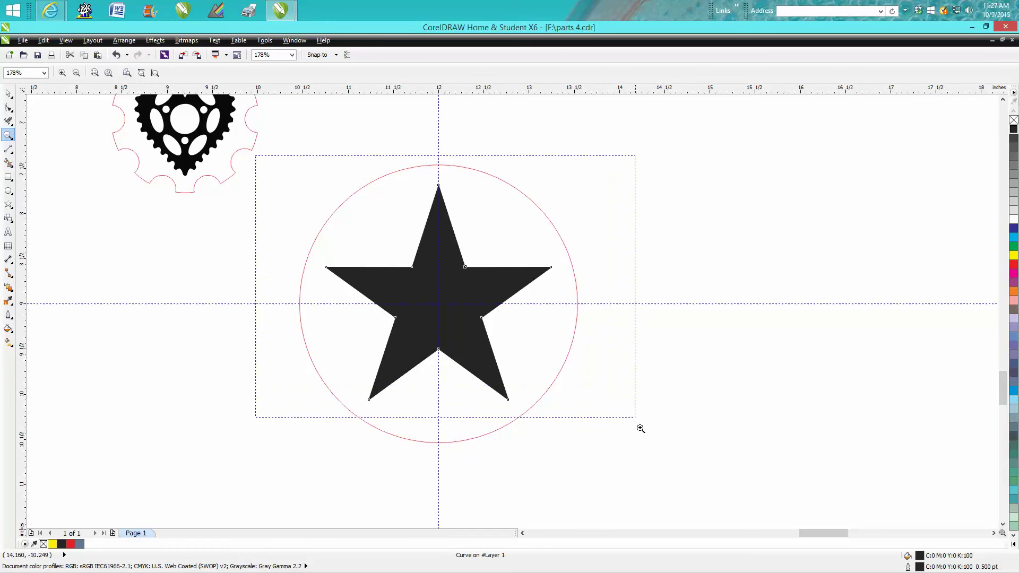